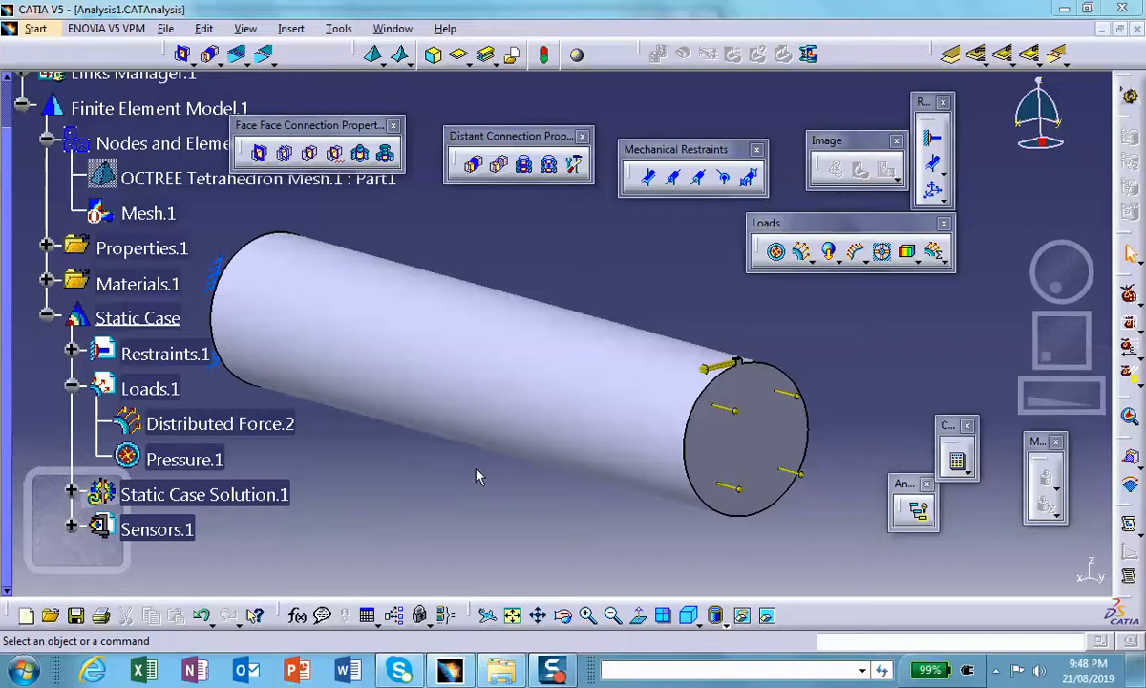
Step: Review the sensor types available for the static case and examine the pressure and distributed force on the cylinder's free end
middle_click_drag(506, 465, 525, 453)
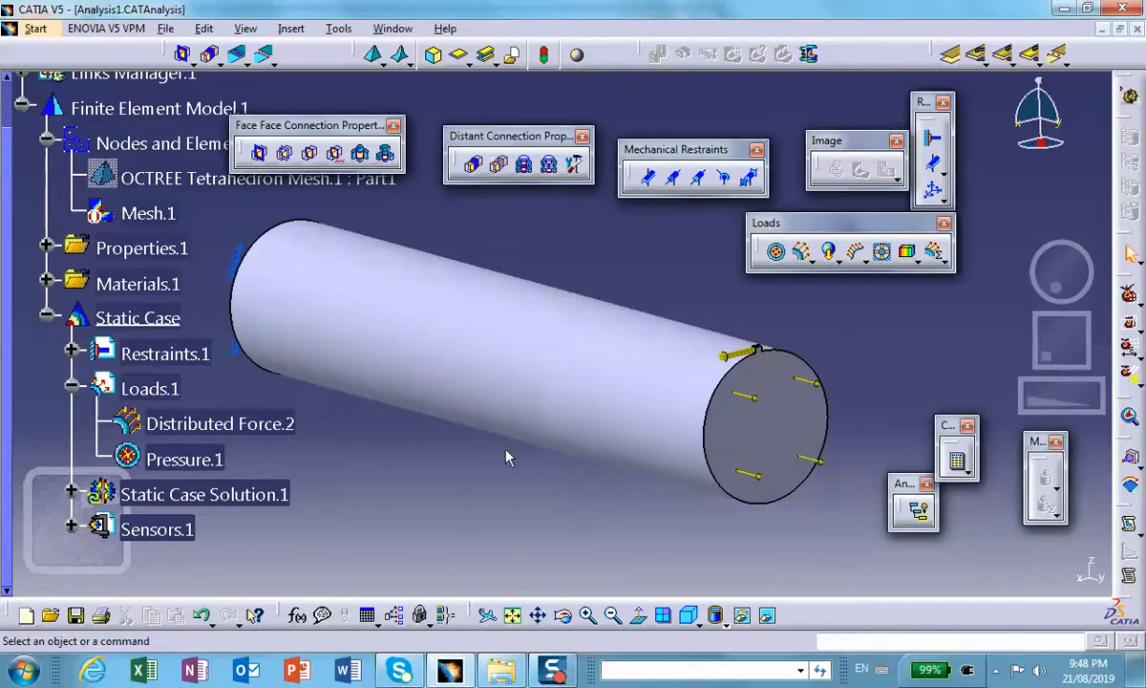
right_click(160, 530)
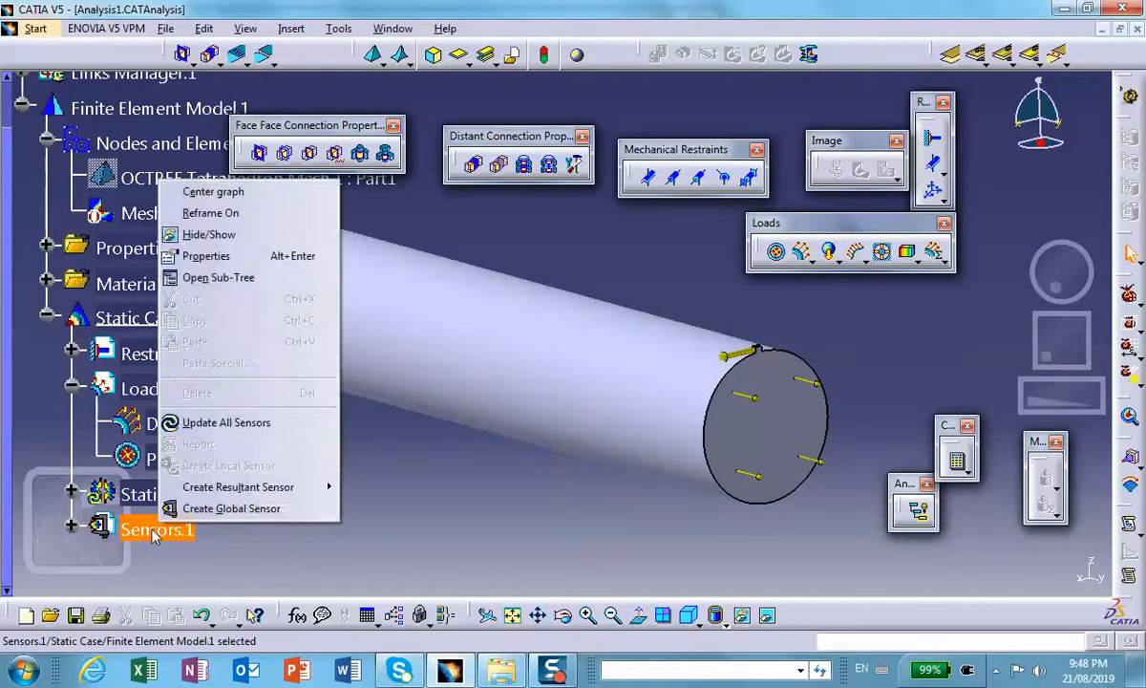
mouse_move(197, 493)
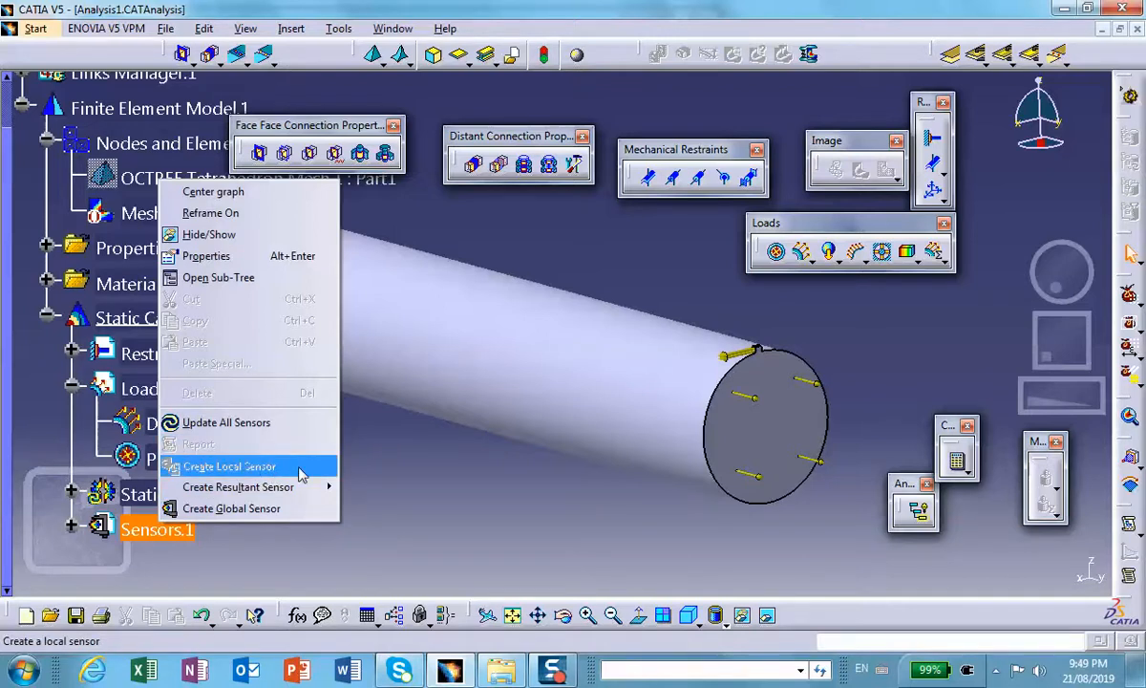
left_click(436, 498)
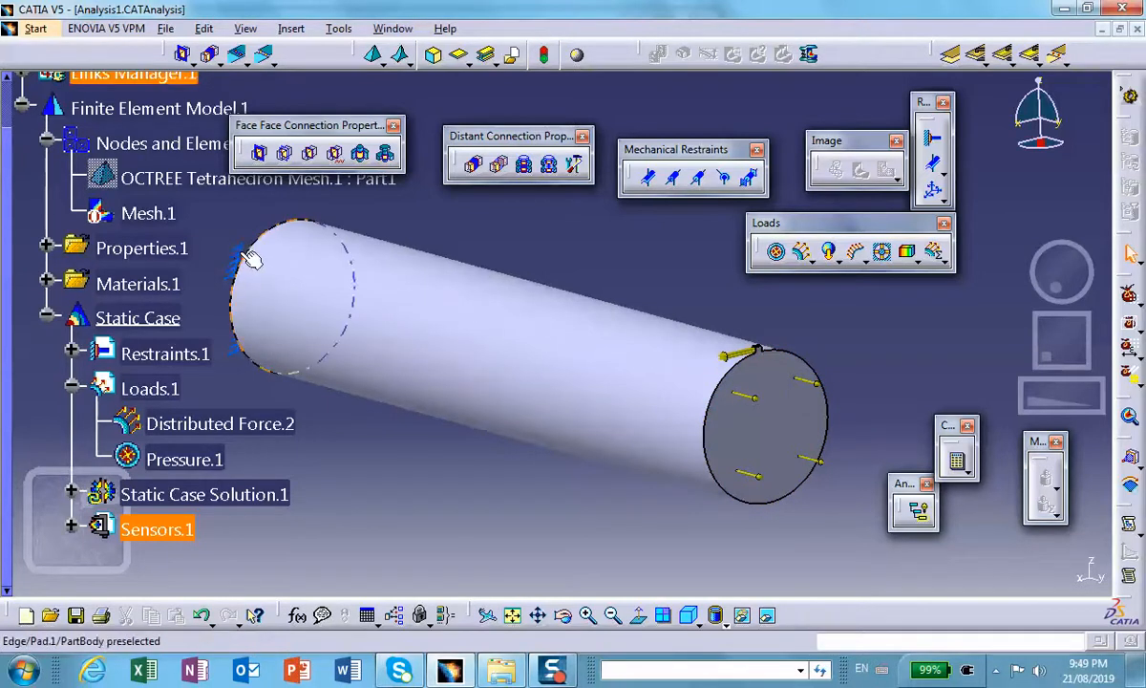
middle_click_drag(826, 485, 857, 497)
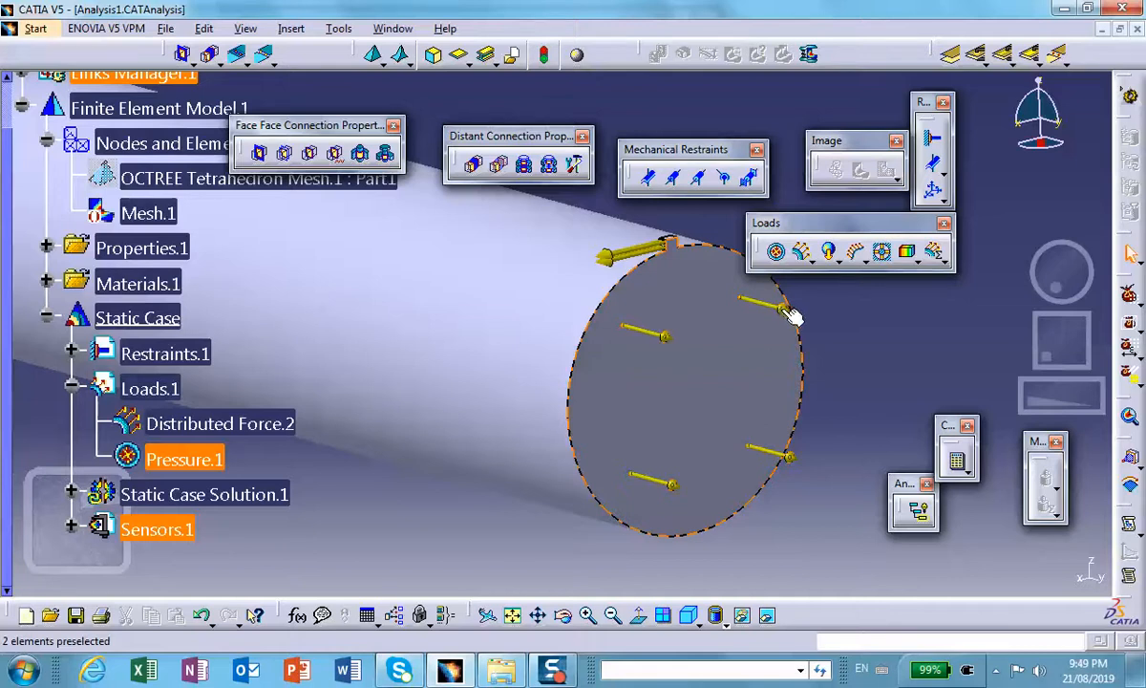
middle_click_drag(678, 294, 646, 243)
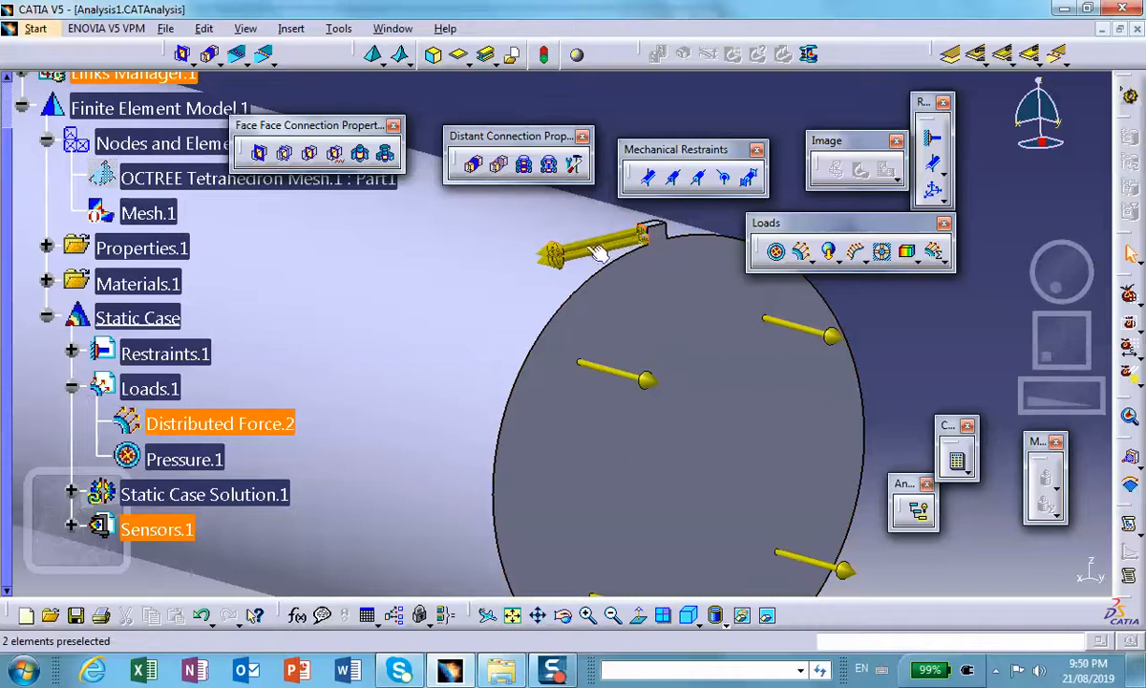
middle_click_drag(647, 239, 571, 376)
scroll(646, 292, "up", 1)
middle_click_drag(653, 298, 584, 385)
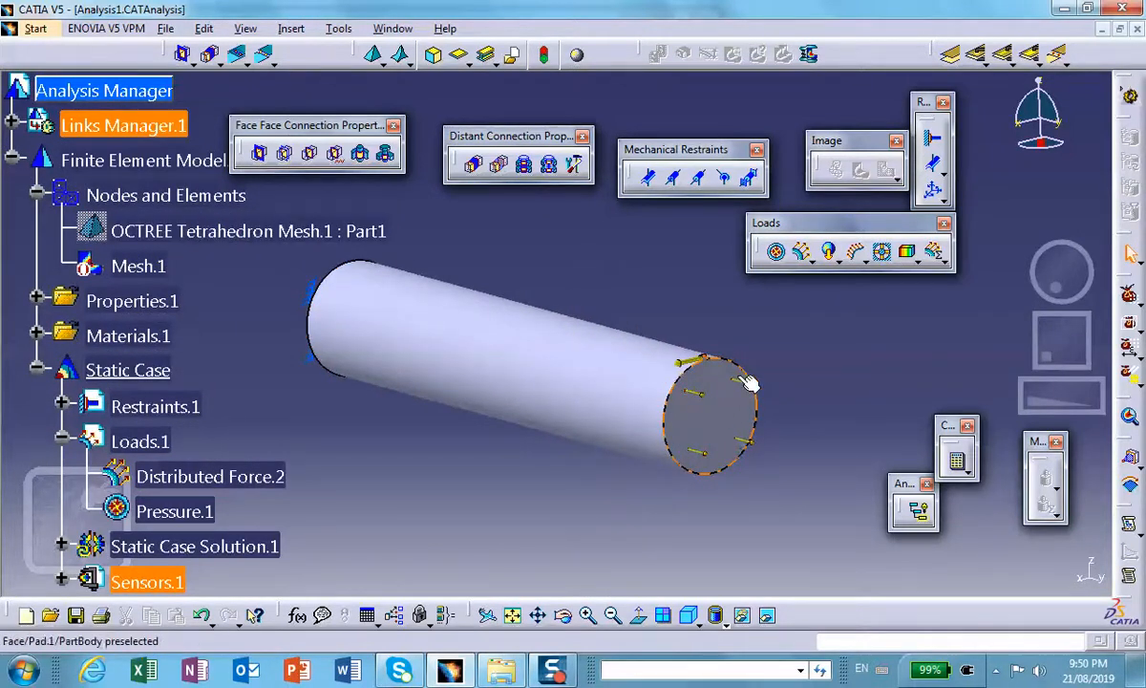
Step: Delete Applied Load Sensors 1 through 4 from the static case's sensor set
scroll(155, 511, "down", 2)
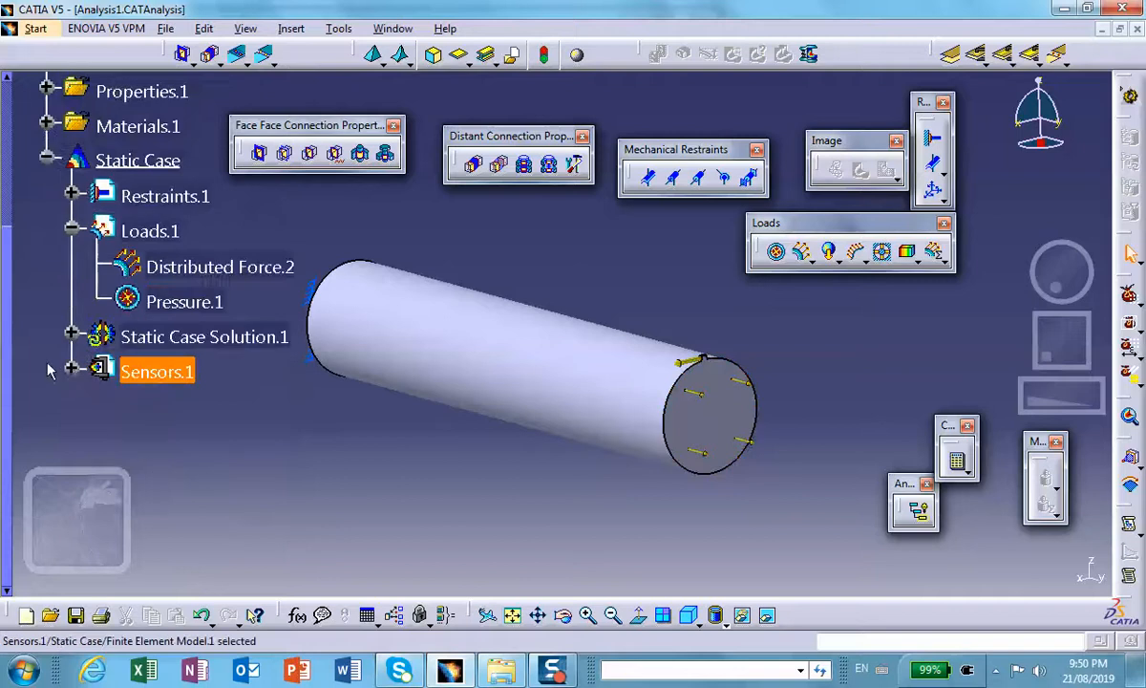
left_click(73, 370)
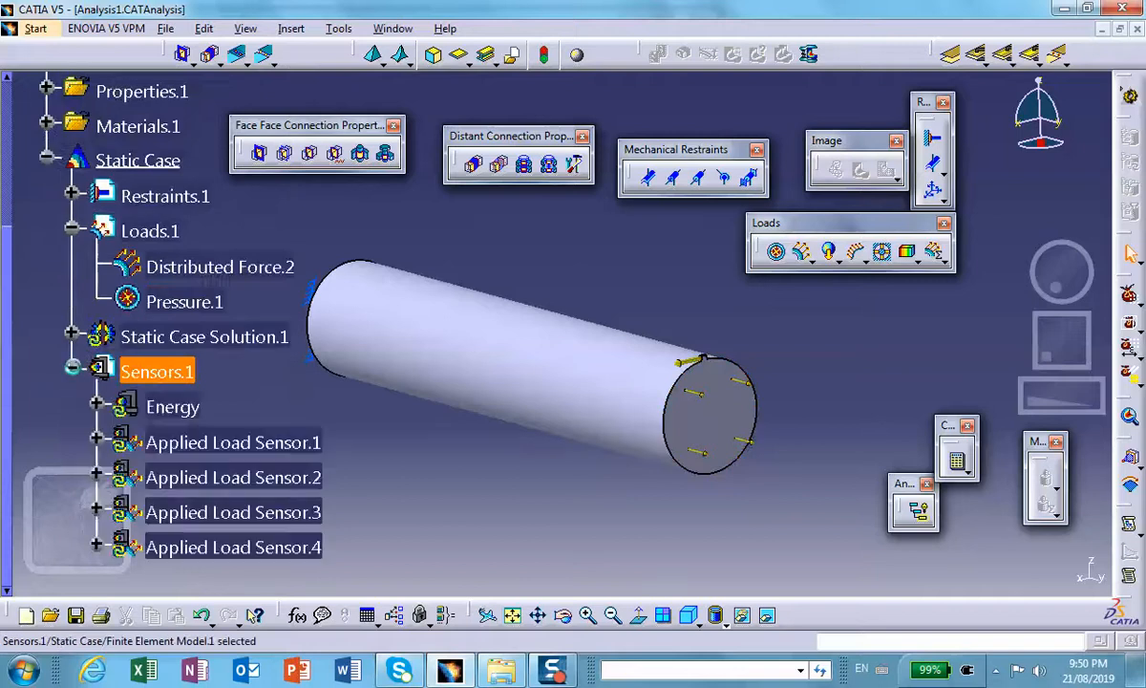
left_click(244, 444)
left_click(250, 547, "shift")
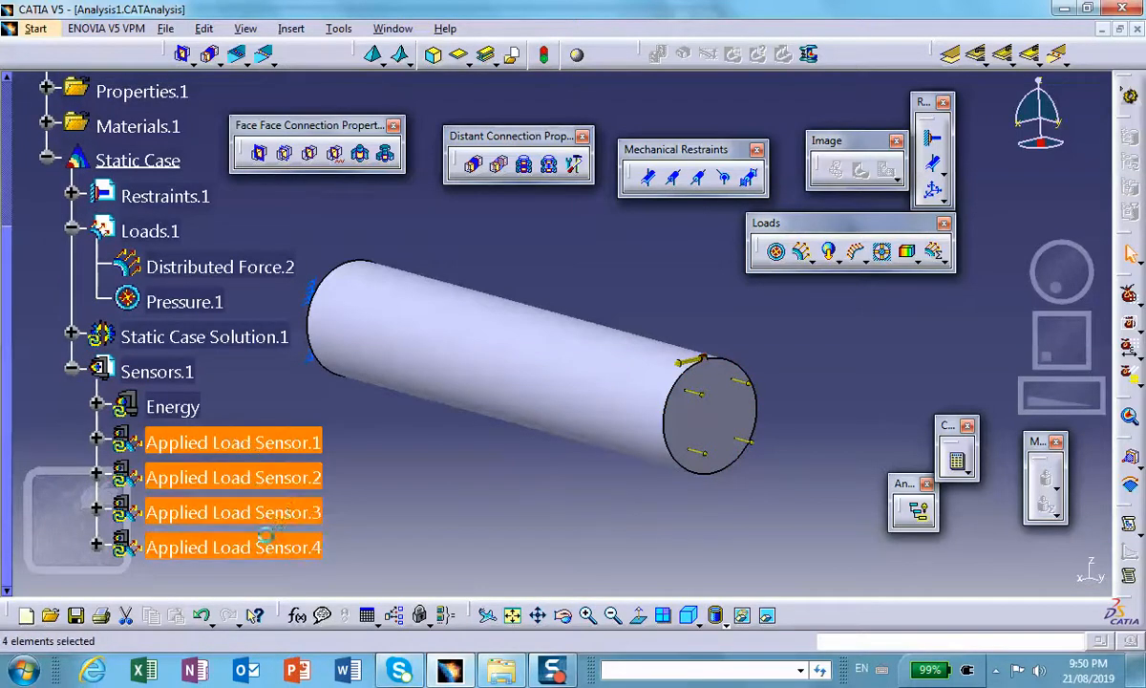
right_click(287, 485)
left_click(315, 424)
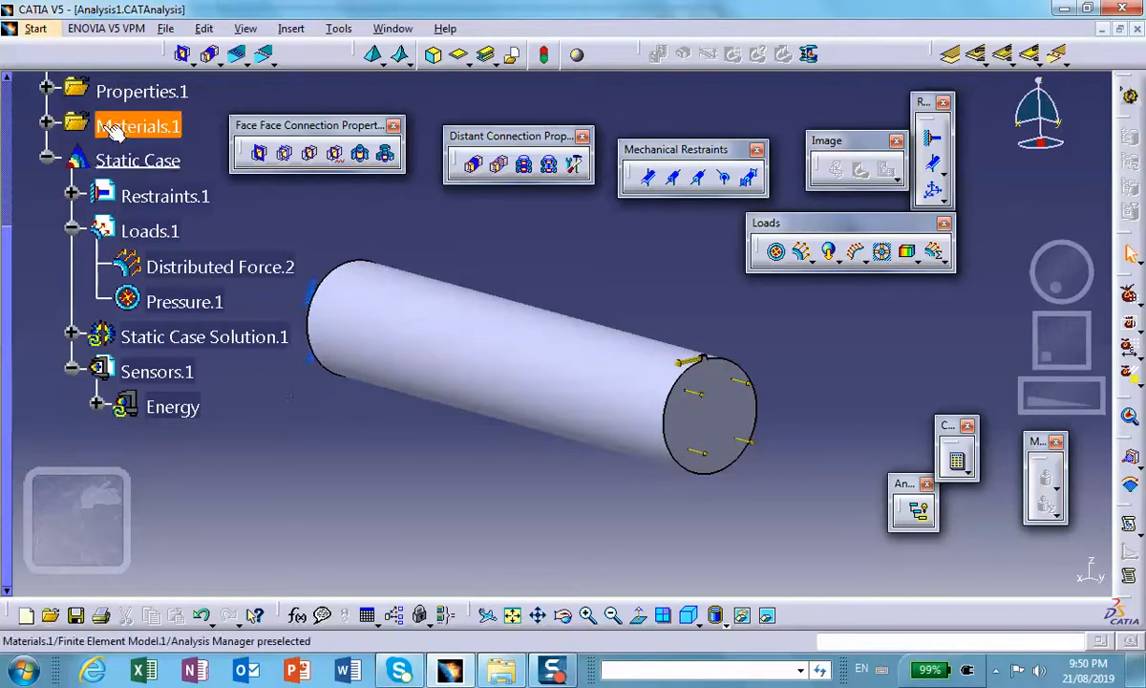
Step: Activate the Mesh.1 image and inspect the elements around the small tab carrying the distributed force
scroll(111, 132, "up", 3)
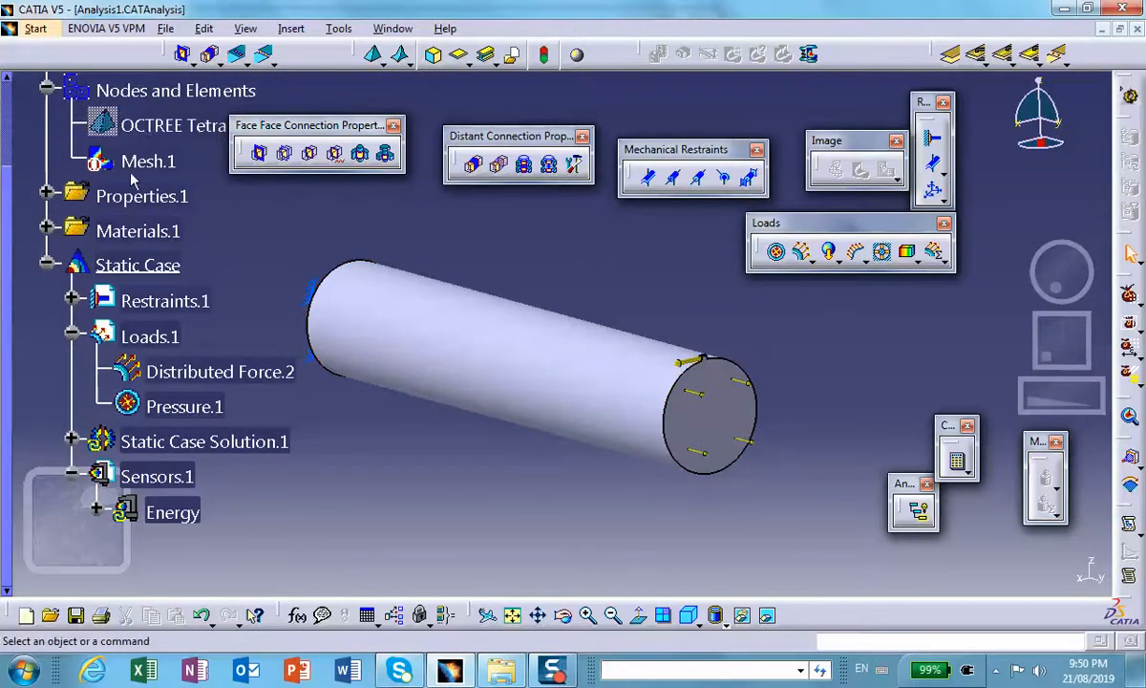
right_click(145, 161)
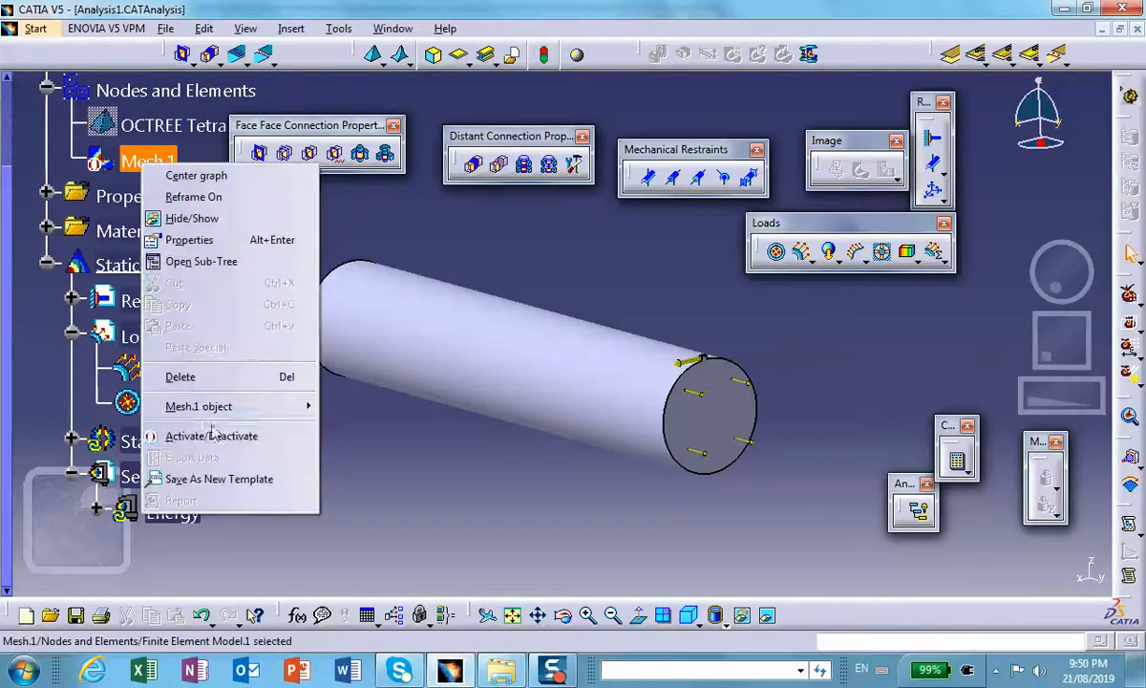
left_click(277, 437)
middle_click_drag(611, 393, 354, 291)
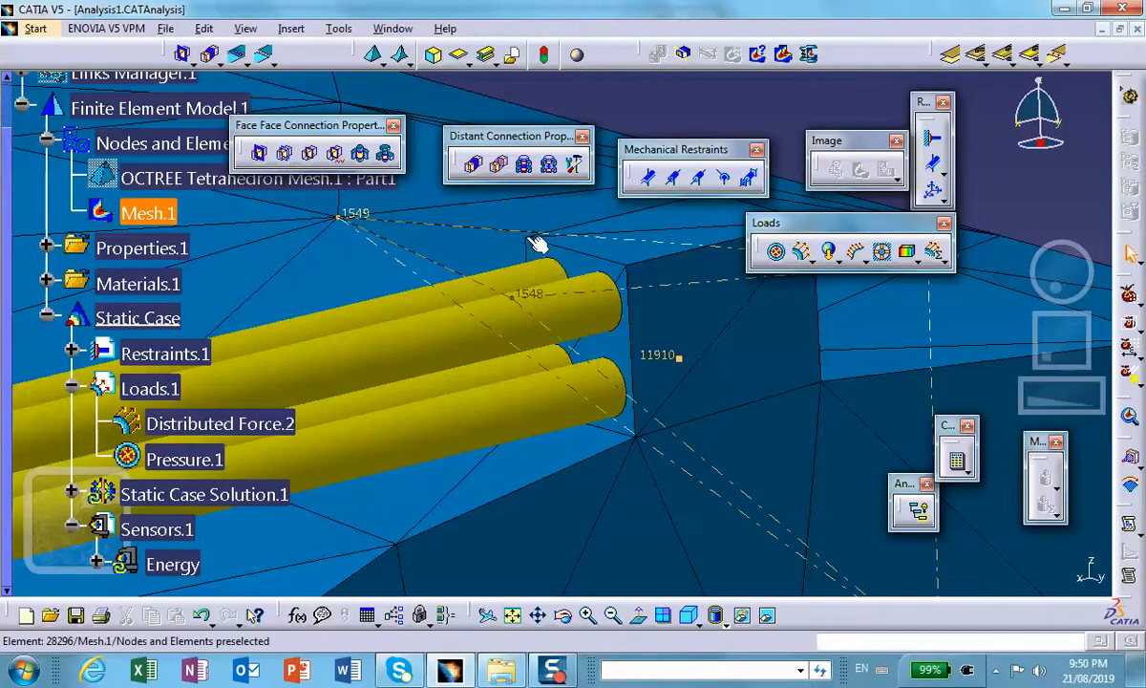
middle_click_drag(529, 340, 540, 458)
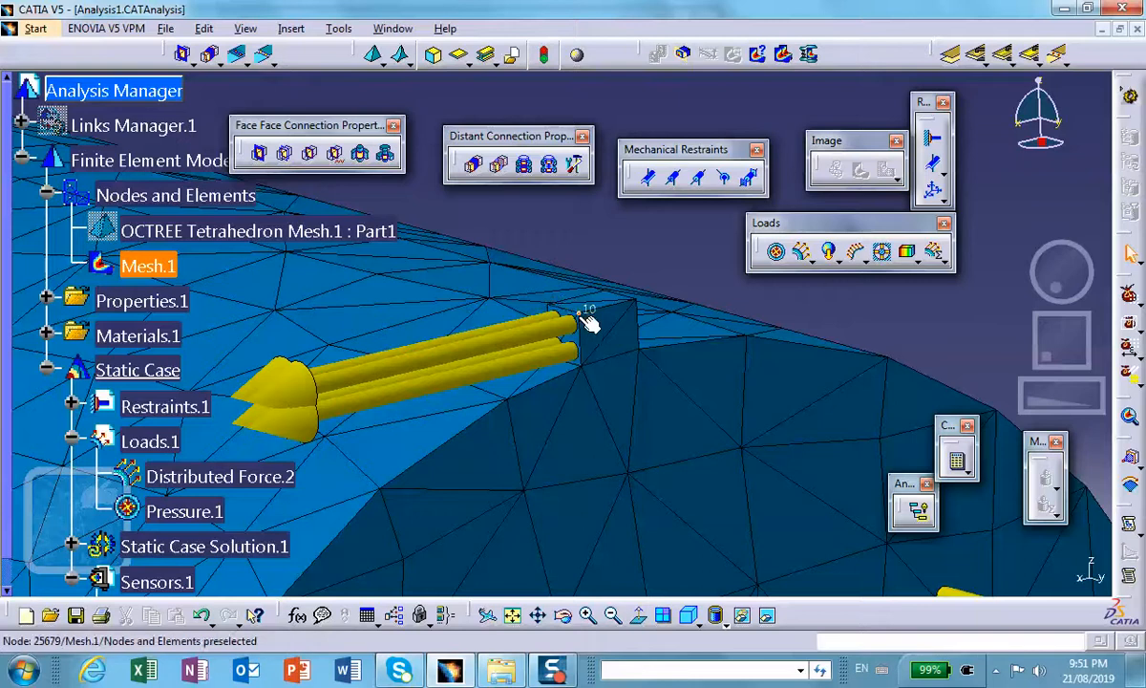
middle_click_drag(587, 318, 594, 547)
middle_click_drag(513, 466, 602, 449)
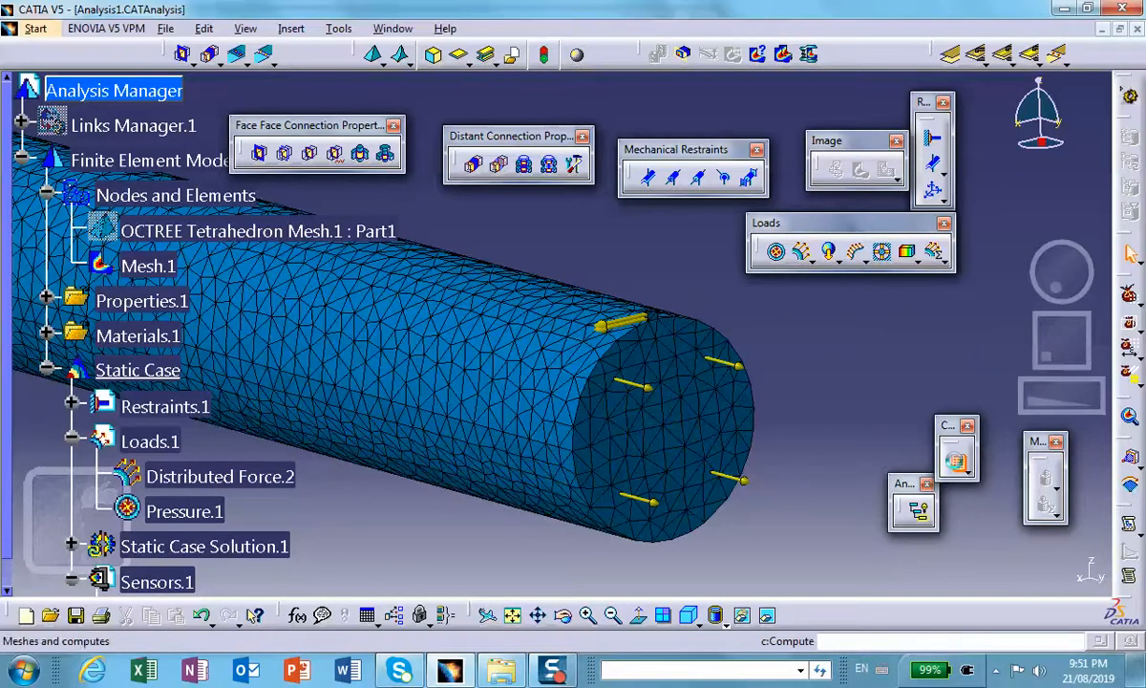
Step: Compute the finite element solution for the loaded cylinder
left_click(956, 460)
left_click(995, 565)
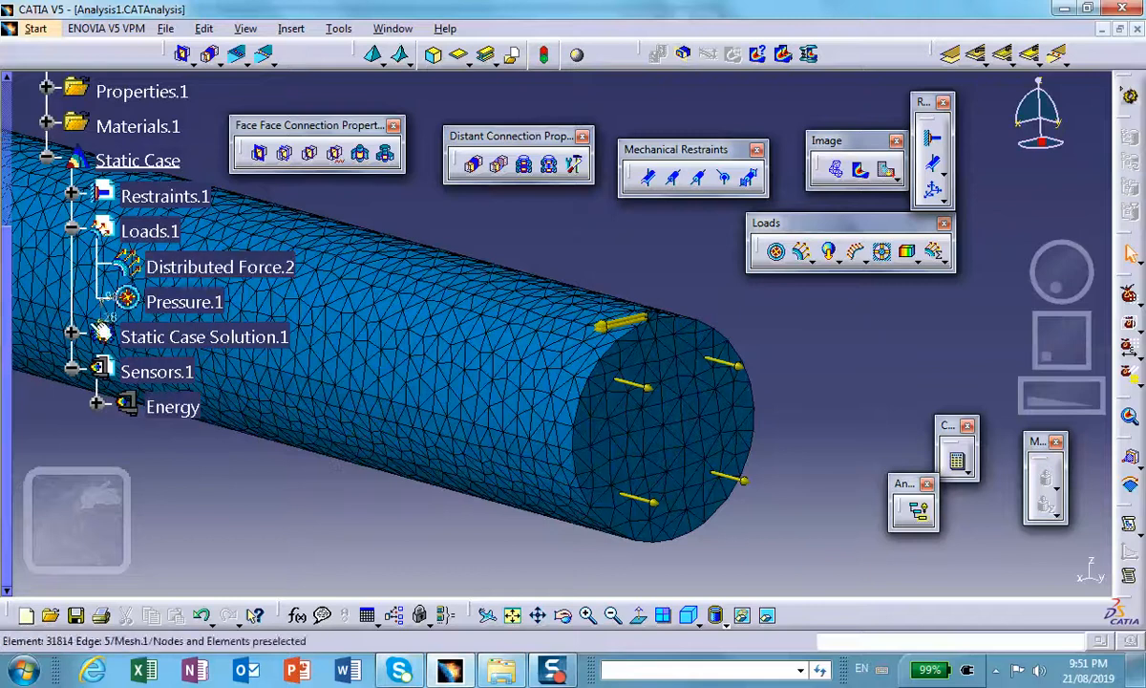
Step: Deactivate the Mesh.1 image so the cylinder displays as the plain solid
scroll(122, 137, "up", 2)
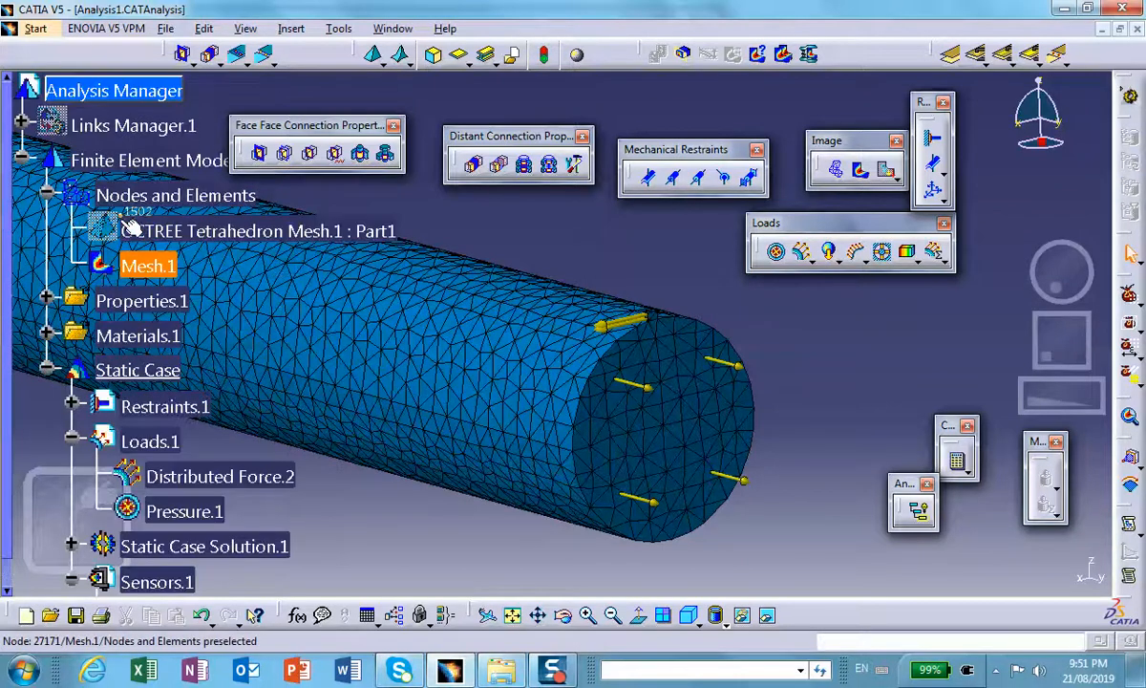
right_click(132, 265)
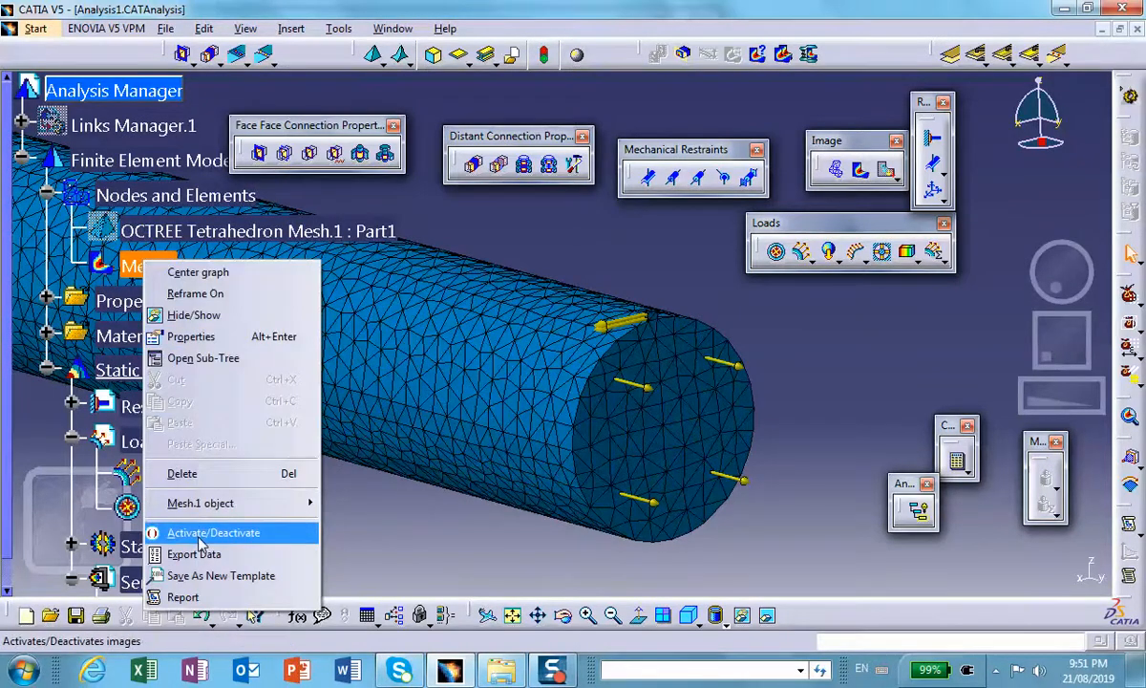
left_click(197, 537)
mouse_move(468, 437)
middle_mouse_down()
mouse_move(620, 424)
mouse_move(638, 485)
middle_mouse_up()
left_click(619, 424)
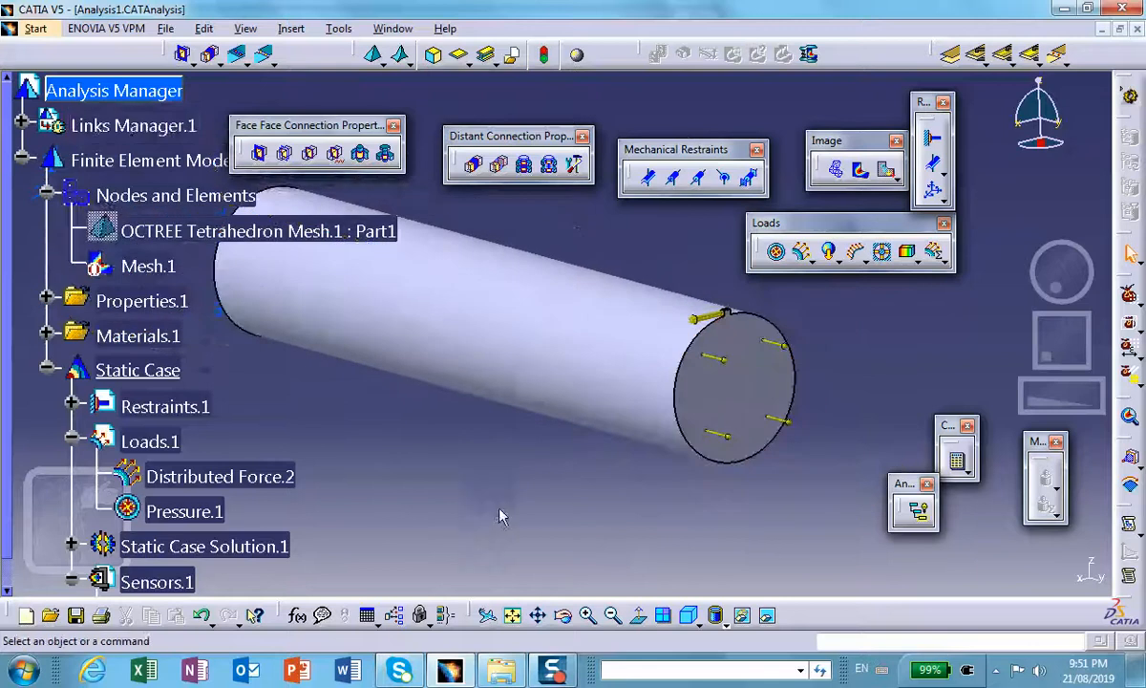
Step: Create a reaction sensor on the Clamp.1 restraint in the Global axis system and update its results
scroll(454, 507, "down", 3)
middle_click_drag(358, 370, 433, 373)
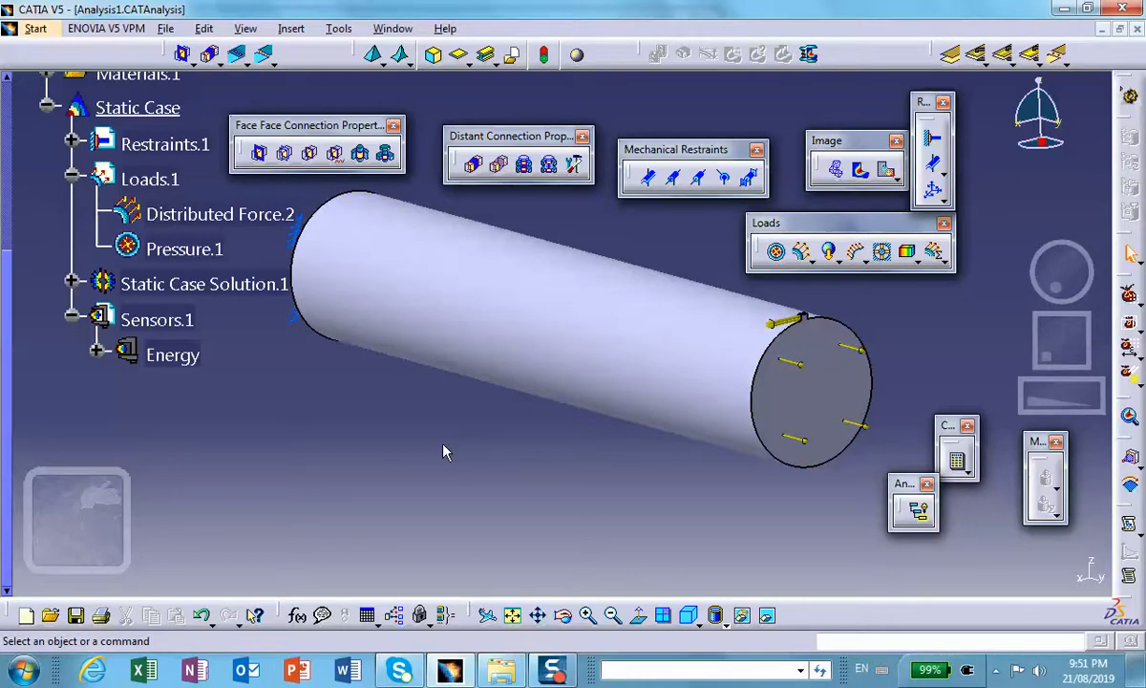
left_click(172, 319)
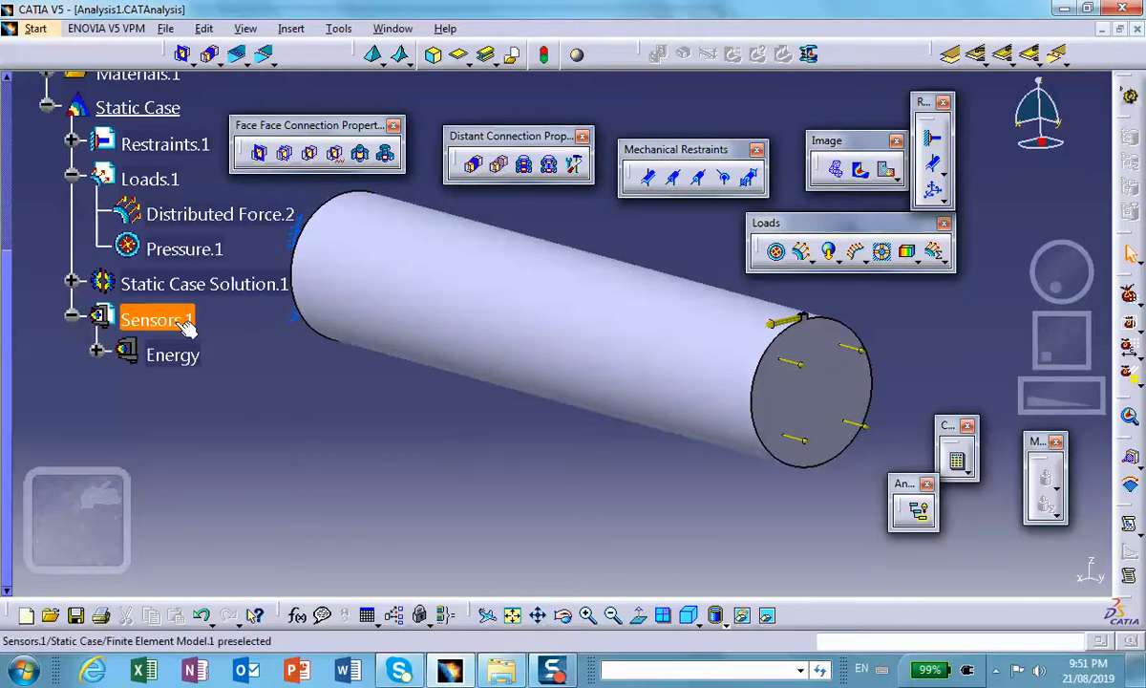
right_click(177, 315)
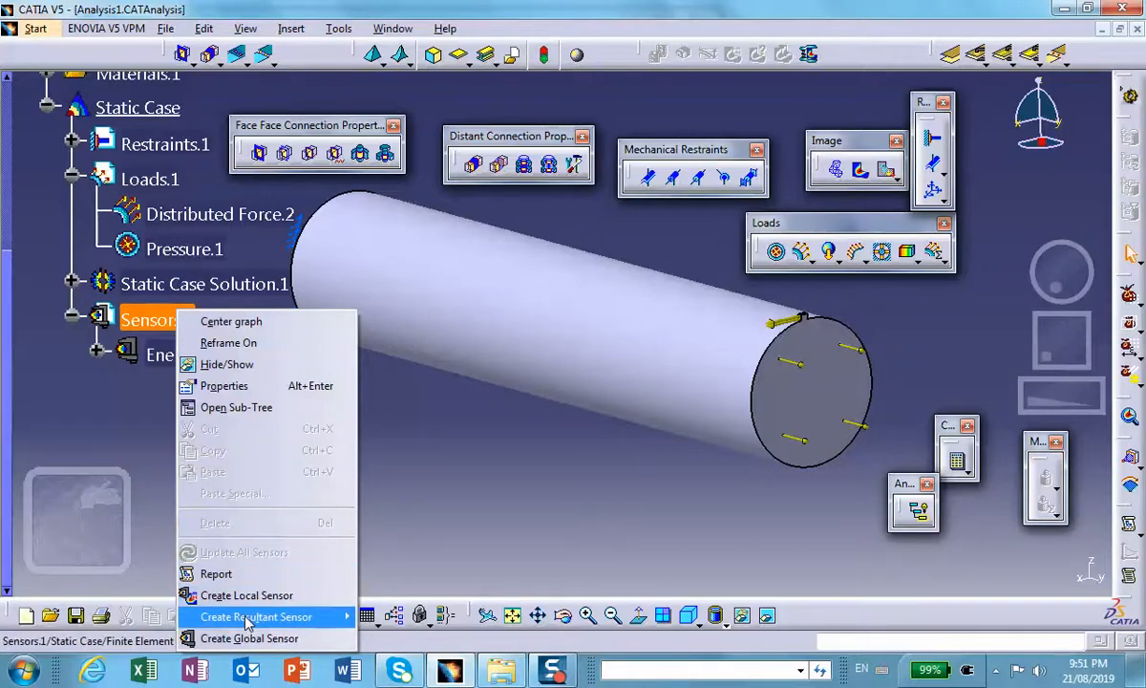
mouse_move(249, 621)
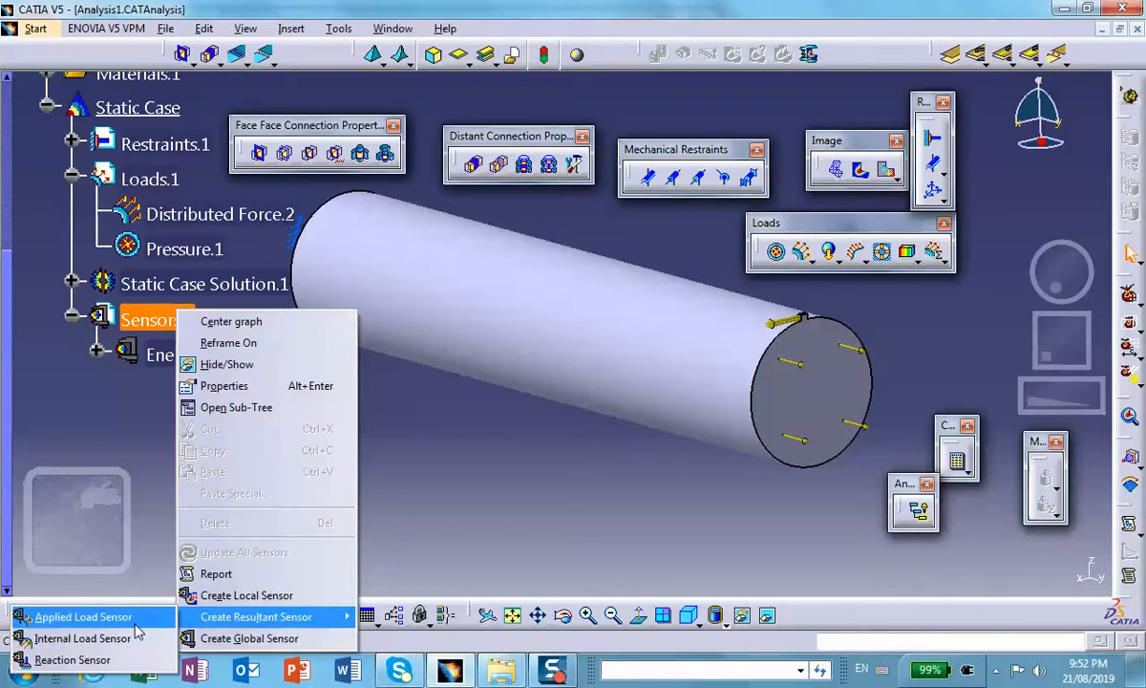
left_click(103, 662)
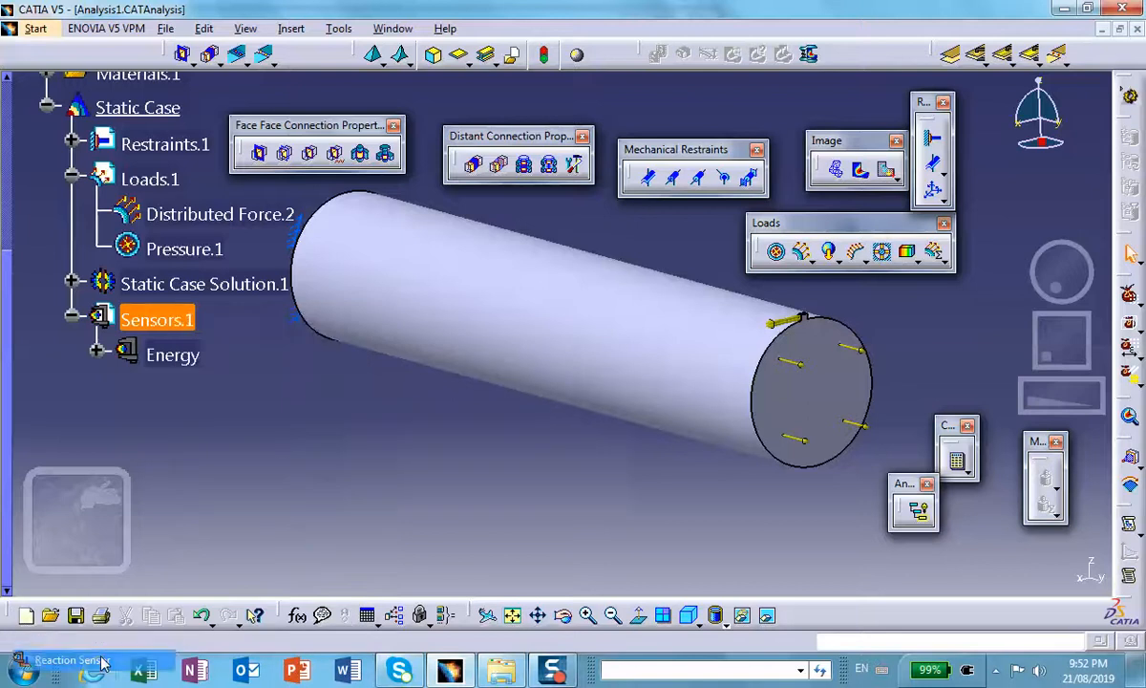
middle_click_drag(447, 261, 584, 265)
scroll(535, 277, "down", 1)
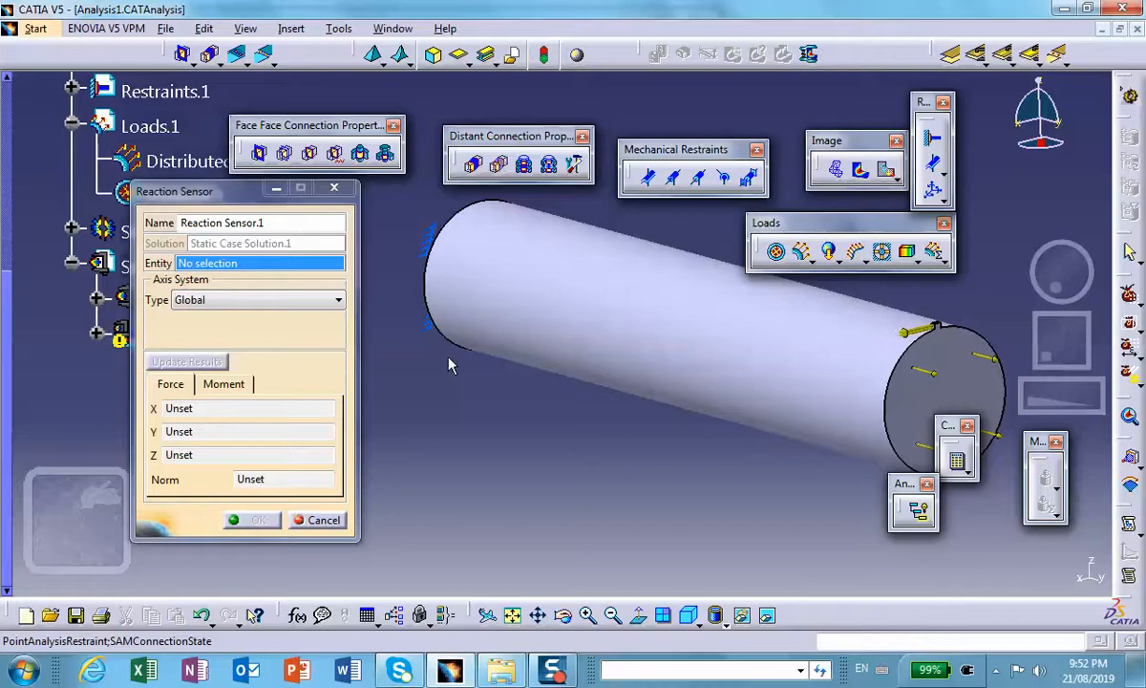
left_click(437, 247)
left_click(176, 361)
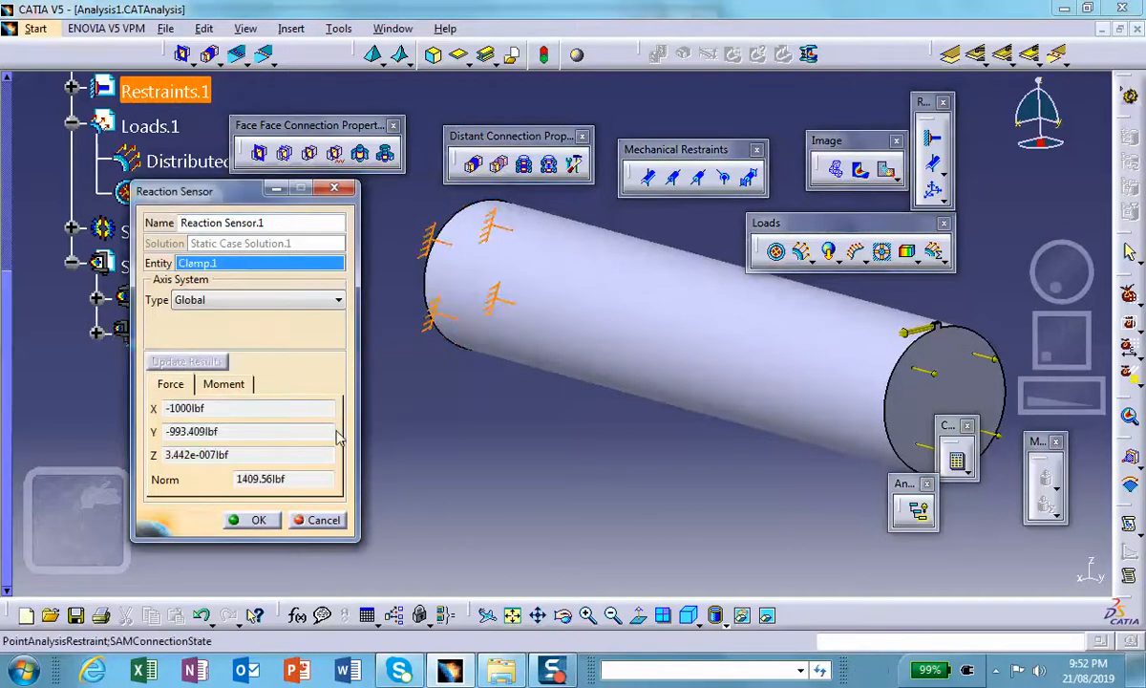
Step: Examine the reaction sensor's force and moment components at the clamp against the loads on the cylinder's free end
middle_click_drag(542, 435, 473, 444)
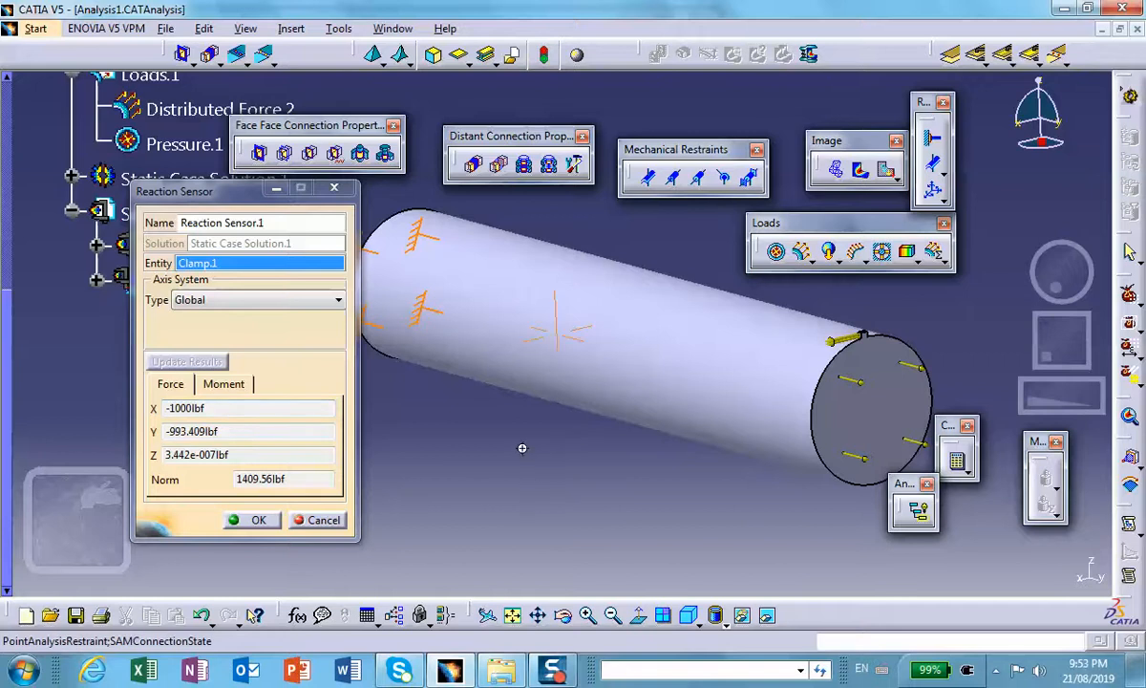
middle_click_drag(519, 455, 660, 430)
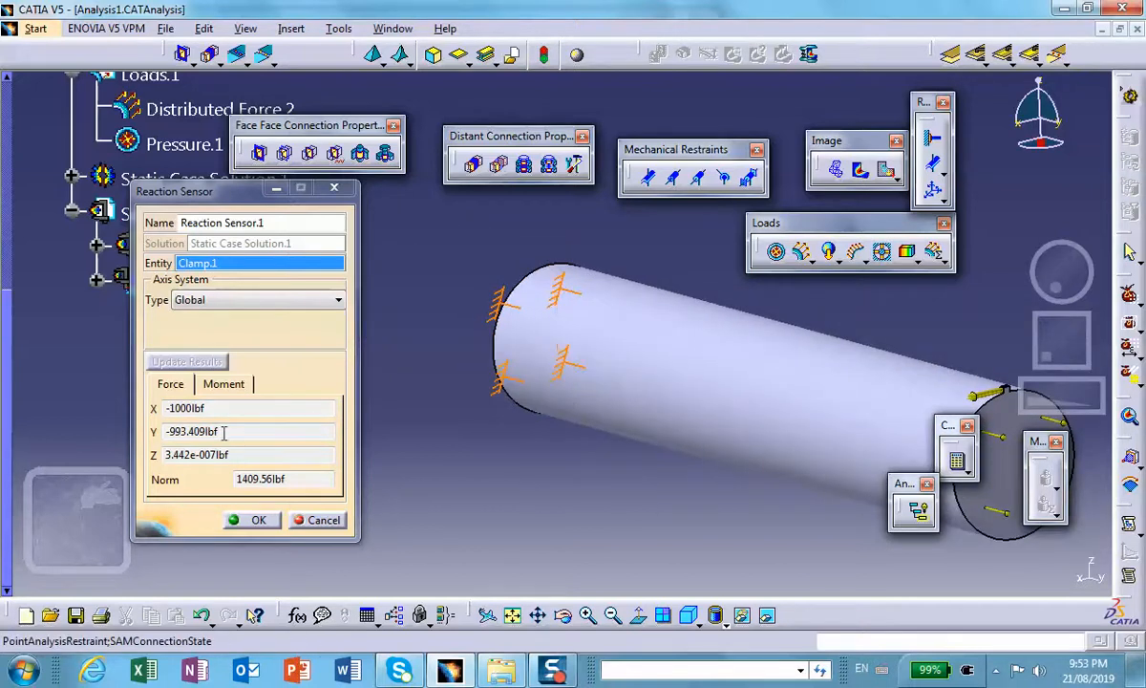
middle_click_drag(711, 385, 565, 328)
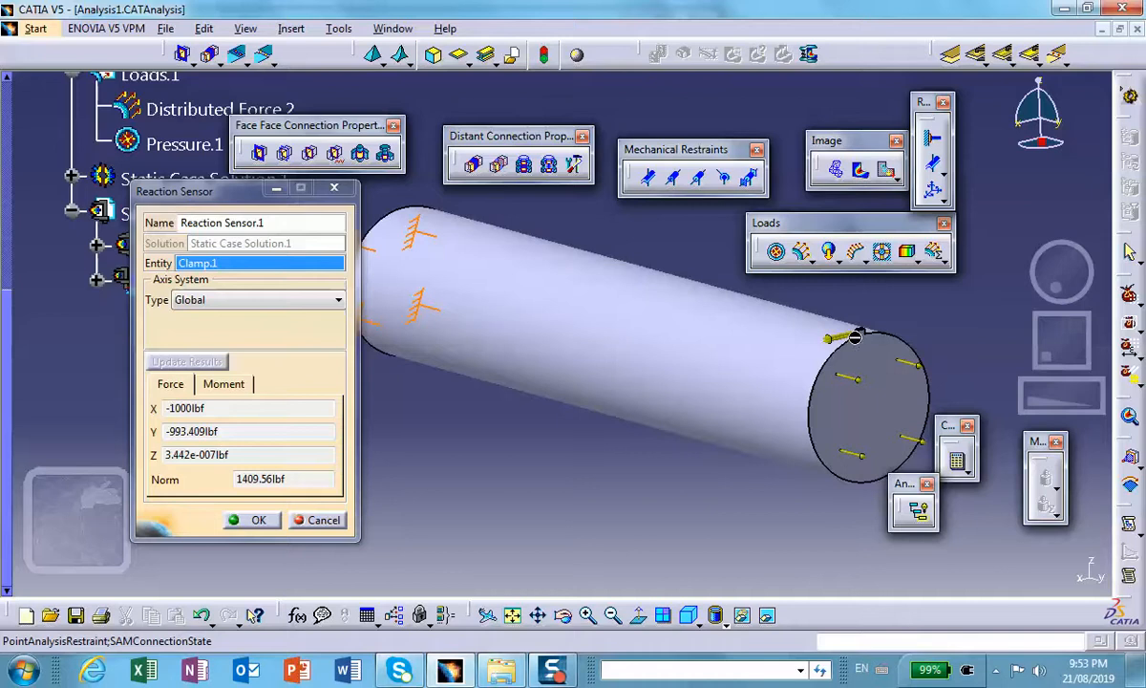
middle_click_drag(603, 401, 646, 400)
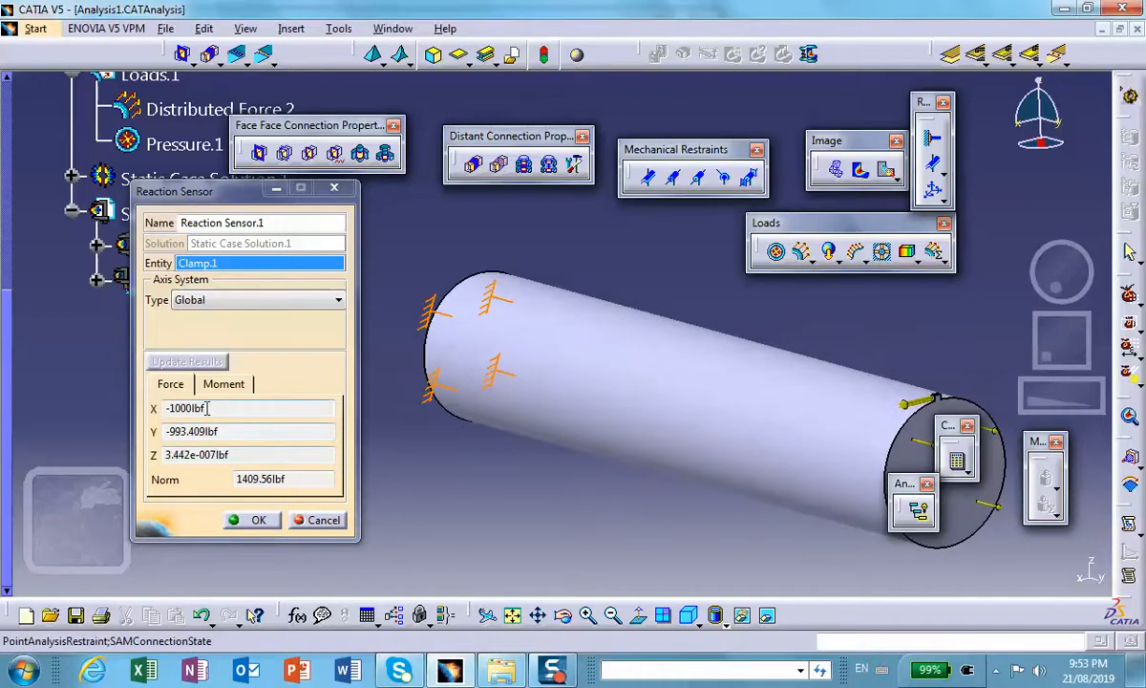
middle_click_drag(1012, 458, 921, 402)
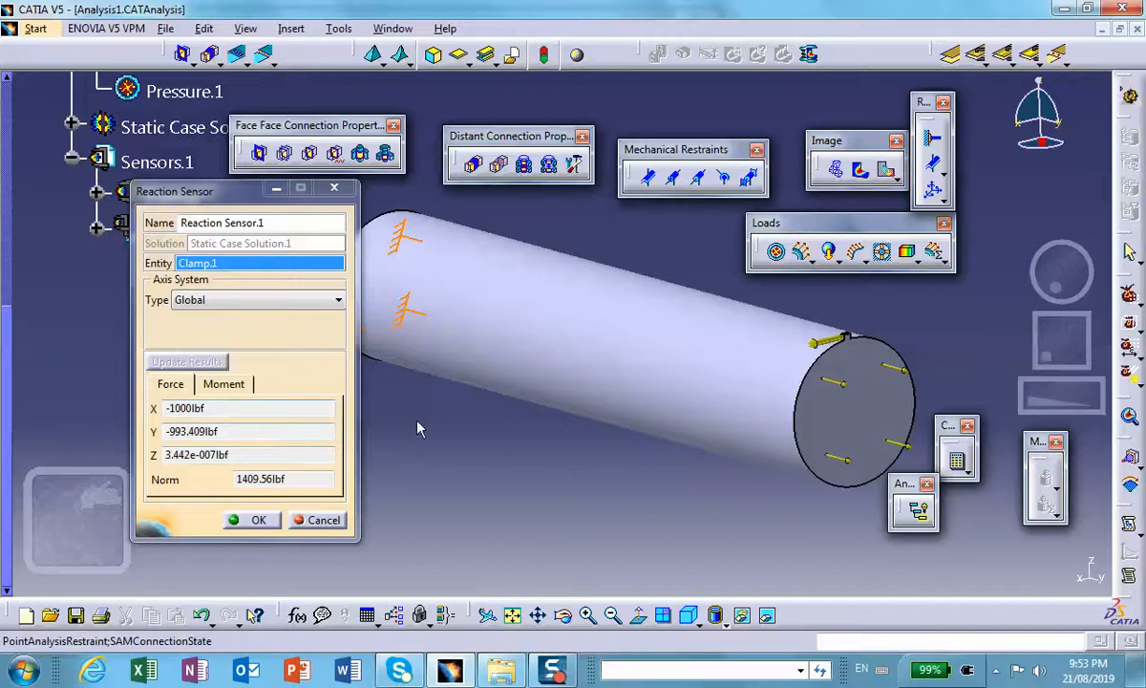
scroll(433, 426, "up", 1)
middle_click_drag(433, 427, 493, 438)
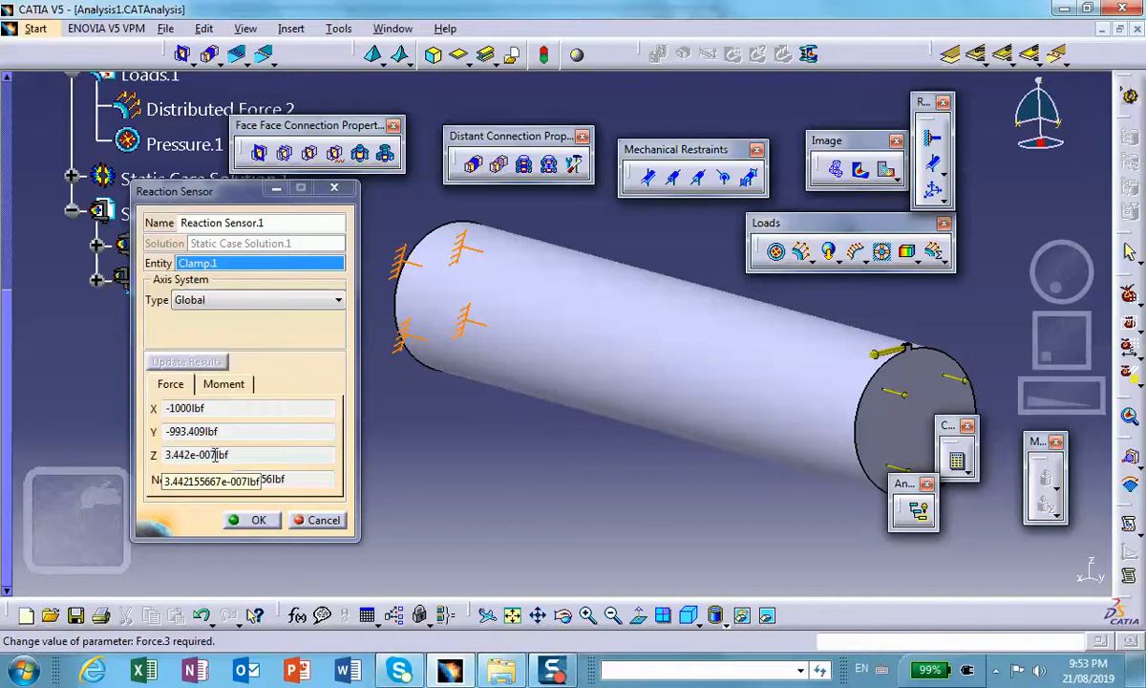
left_click(222, 385)
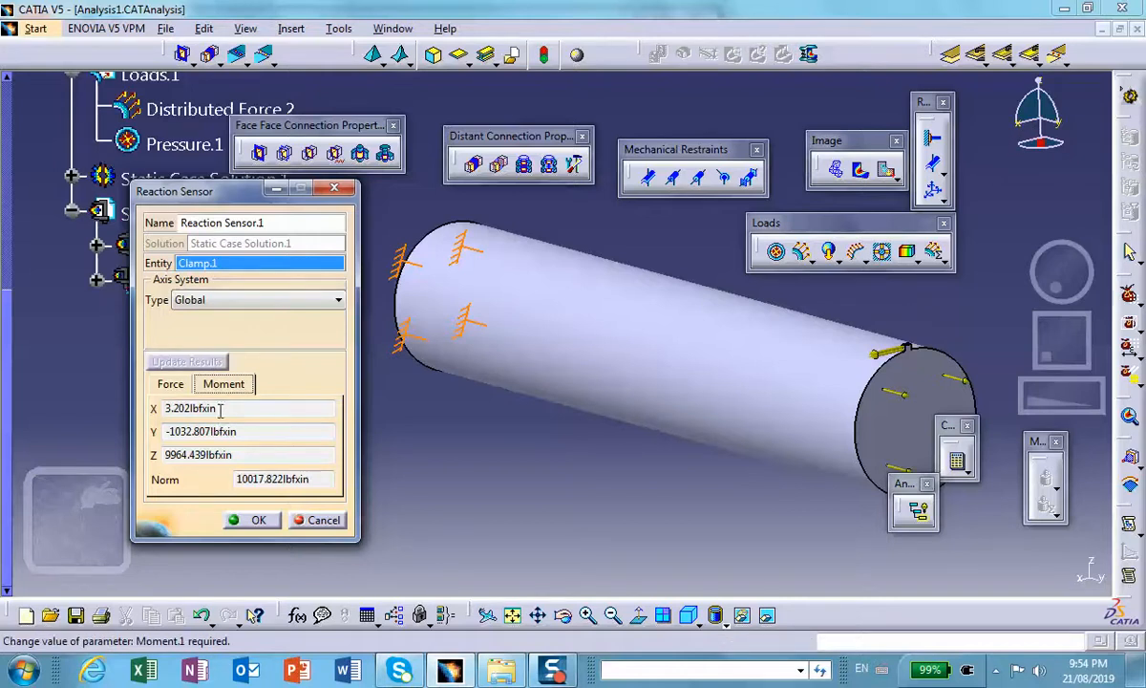
mouse_move(199, 431)
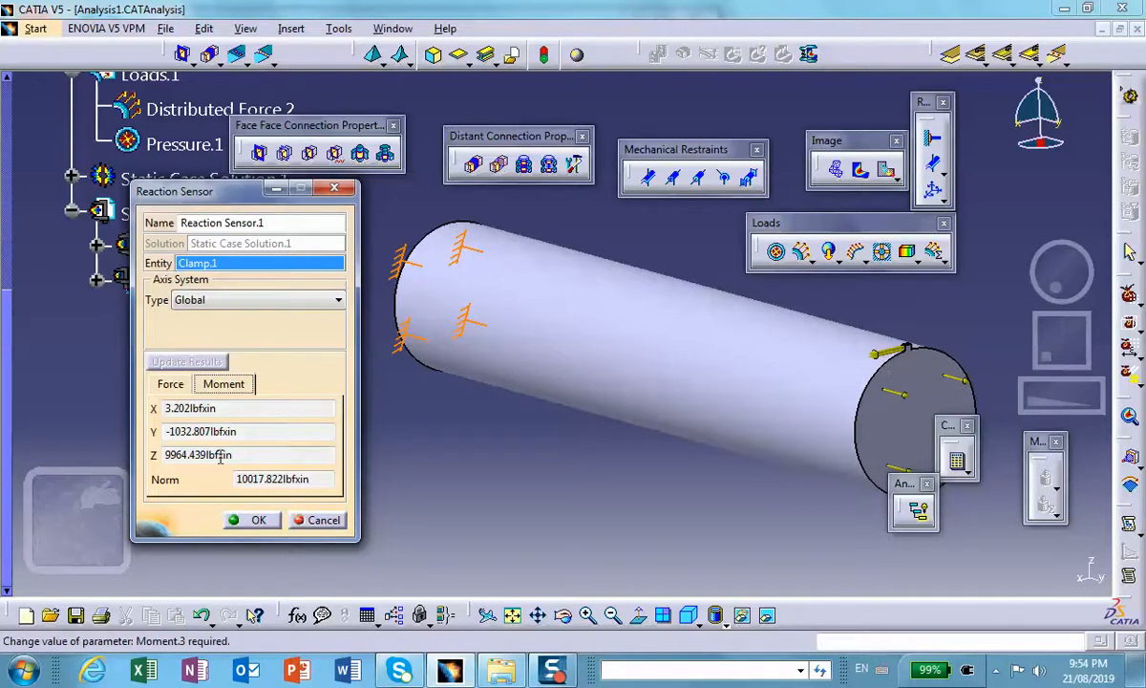
Step: Accept the reaction sensor, and create an applied load sensor on the small block's force-loaded side face in the Global axis system with updated results
left_click(267, 522)
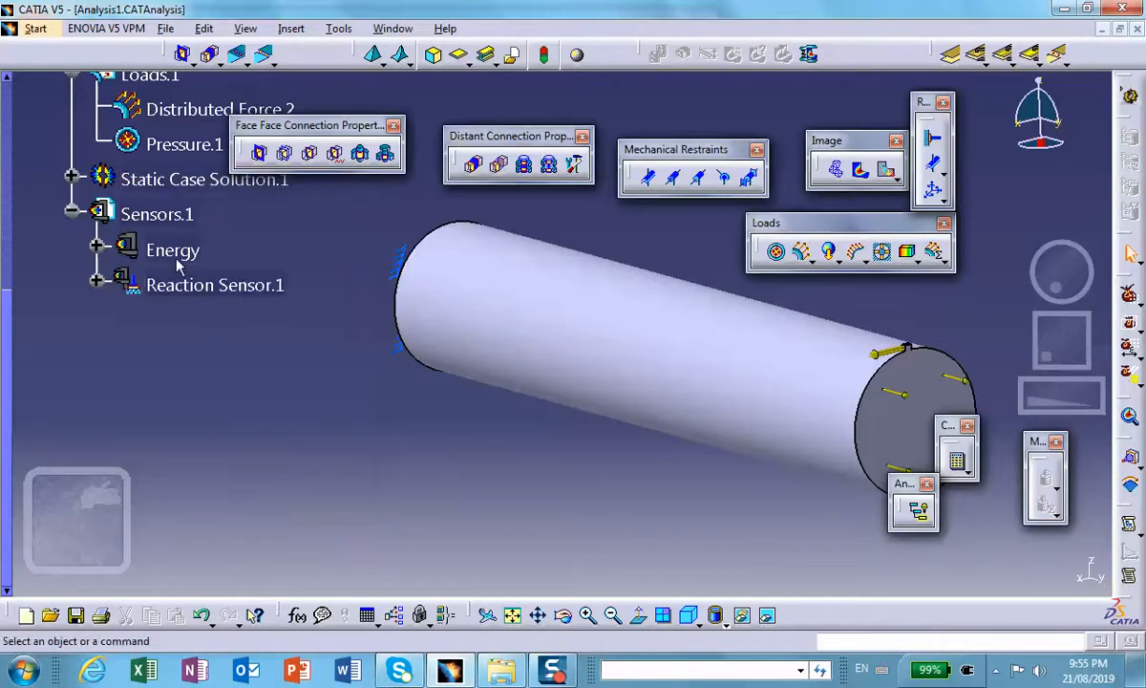
middle_click_drag(333, 470, 297, 461)
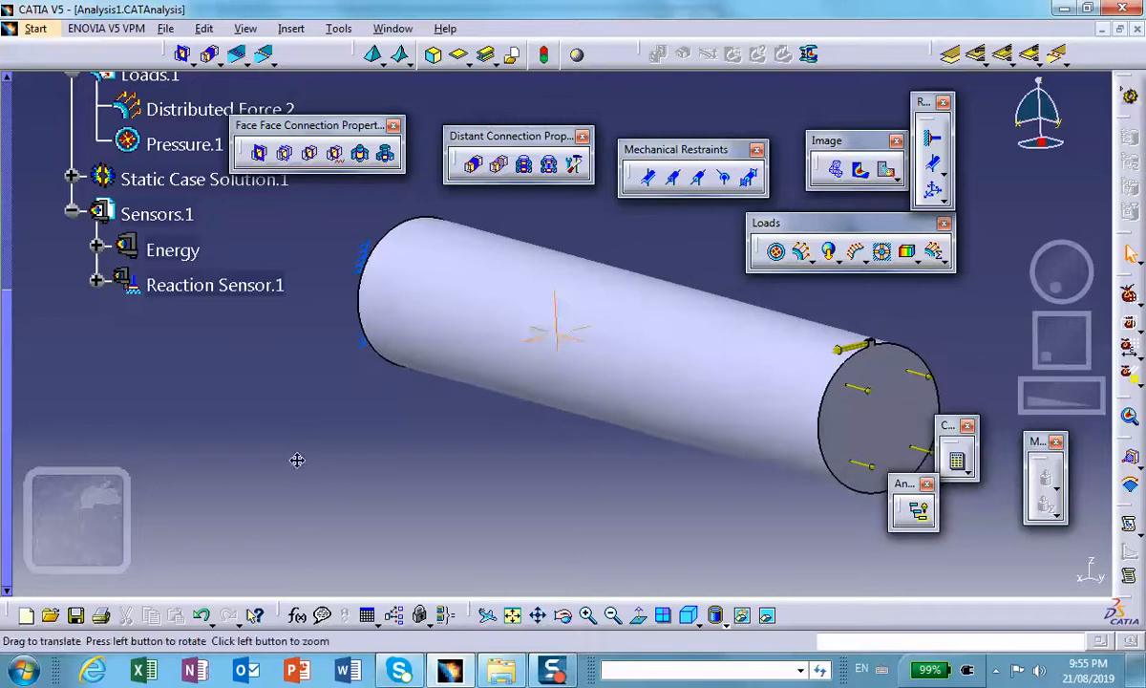
right_click(177, 218)
mouse_move(256, 522)
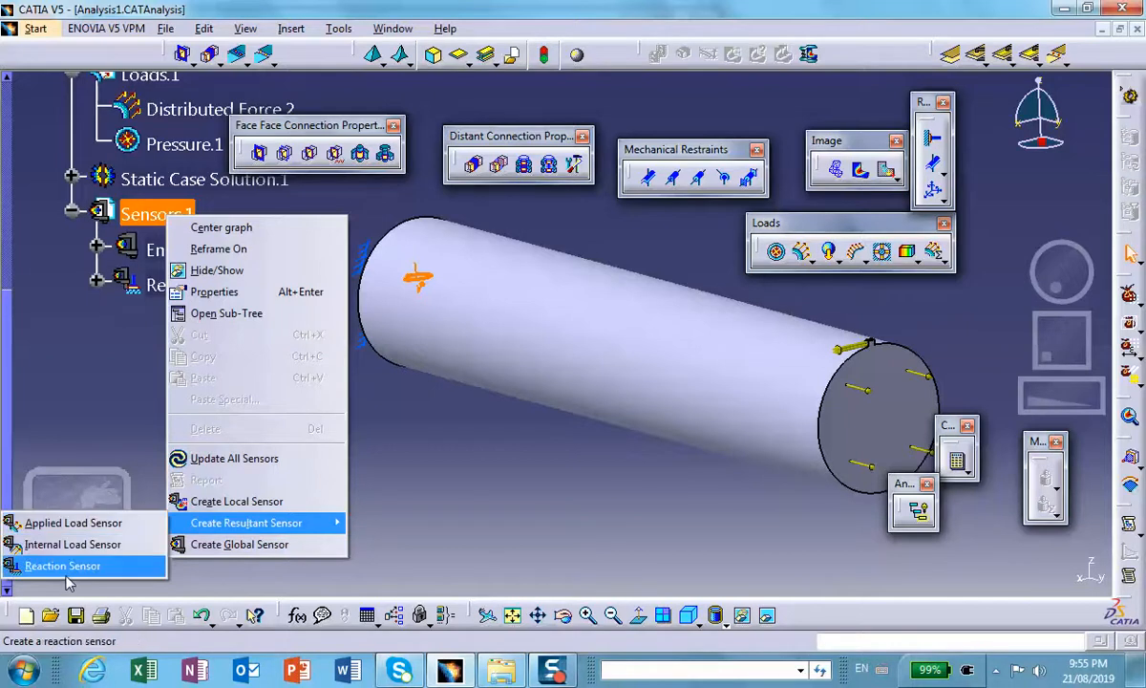
left_click(76, 522)
middle_click_drag(459, 426, 338, 338)
middle_click_drag(679, 450, 463, 389)
middle_click_drag(603, 466, 543, 347)
middle_click_drag(665, 537, 434, 370)
middle_click_drag(652, 463, 438, 348)
scroll(437, 348, "up", 1)
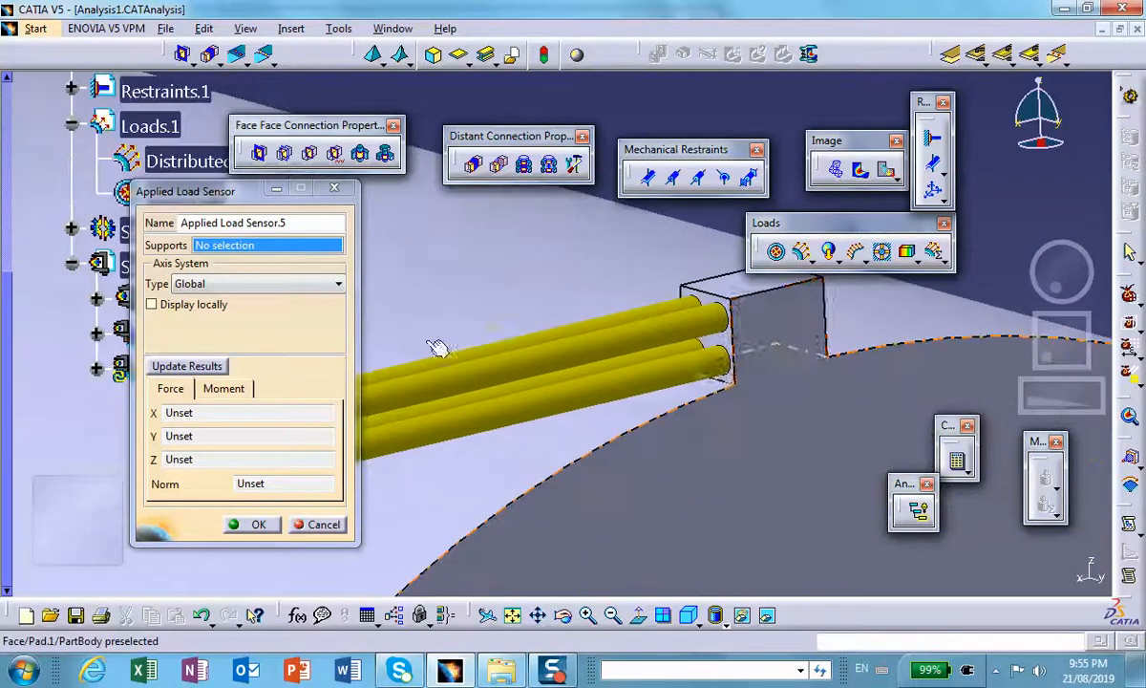
left_click(725, 342)
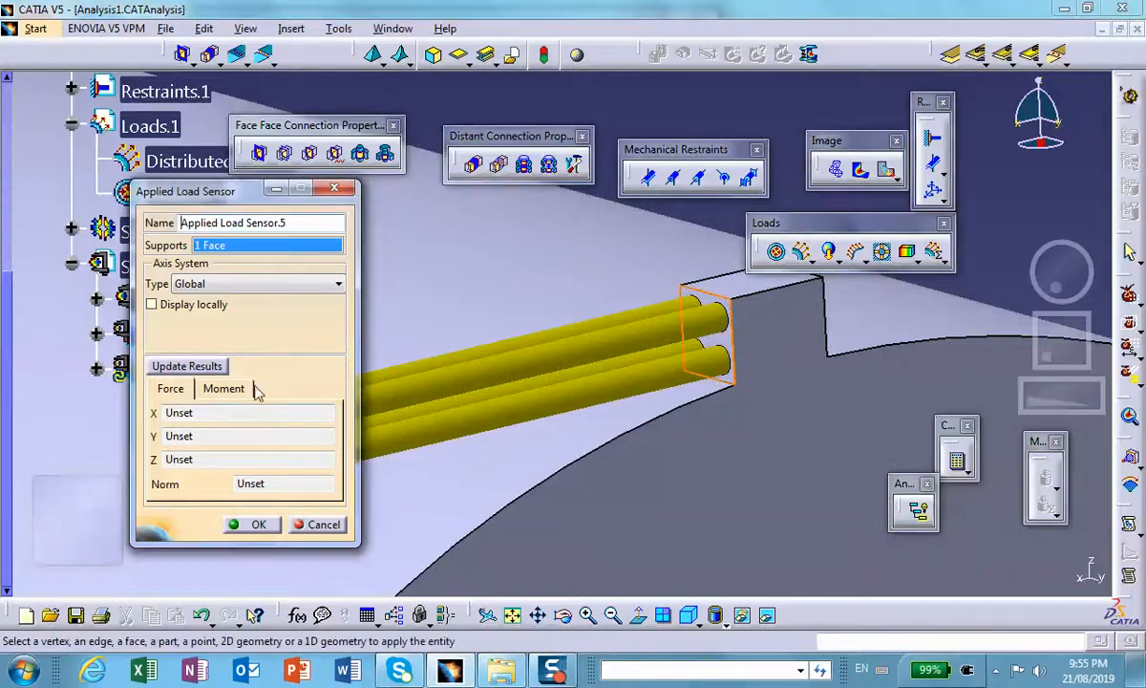
left_click(195, 366)
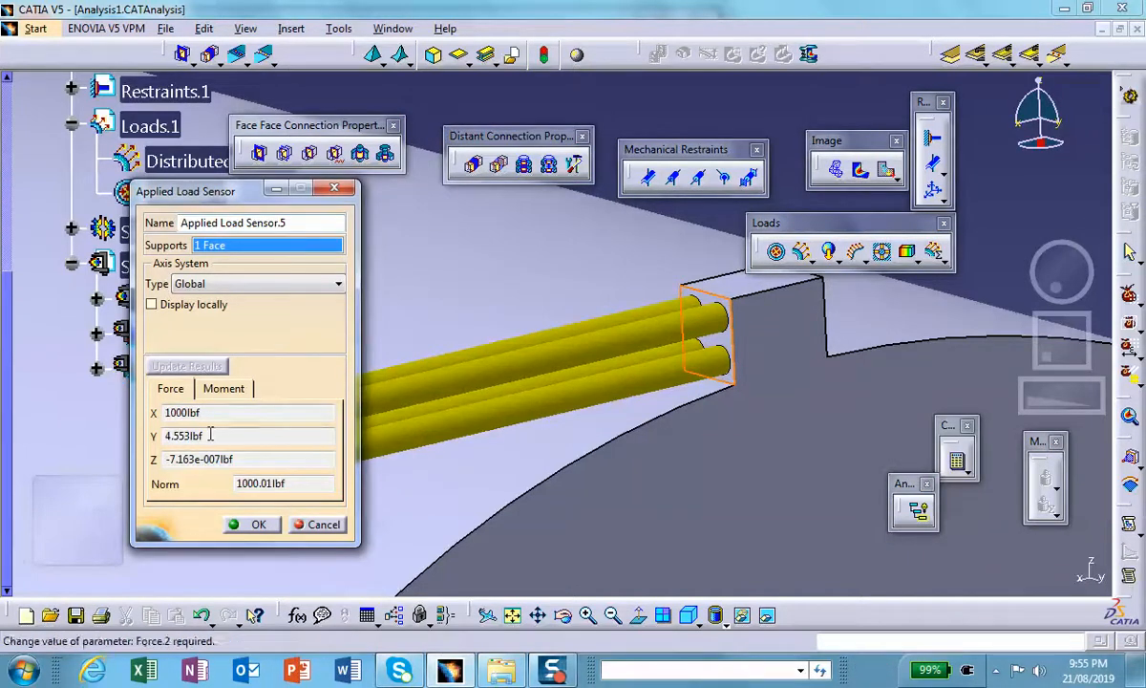
Step: Examine the applied load sensor's force components against the distributed force on the small block and the pressure on the cylinder's end face
middle_click_drag(561, 475, 597, 547)
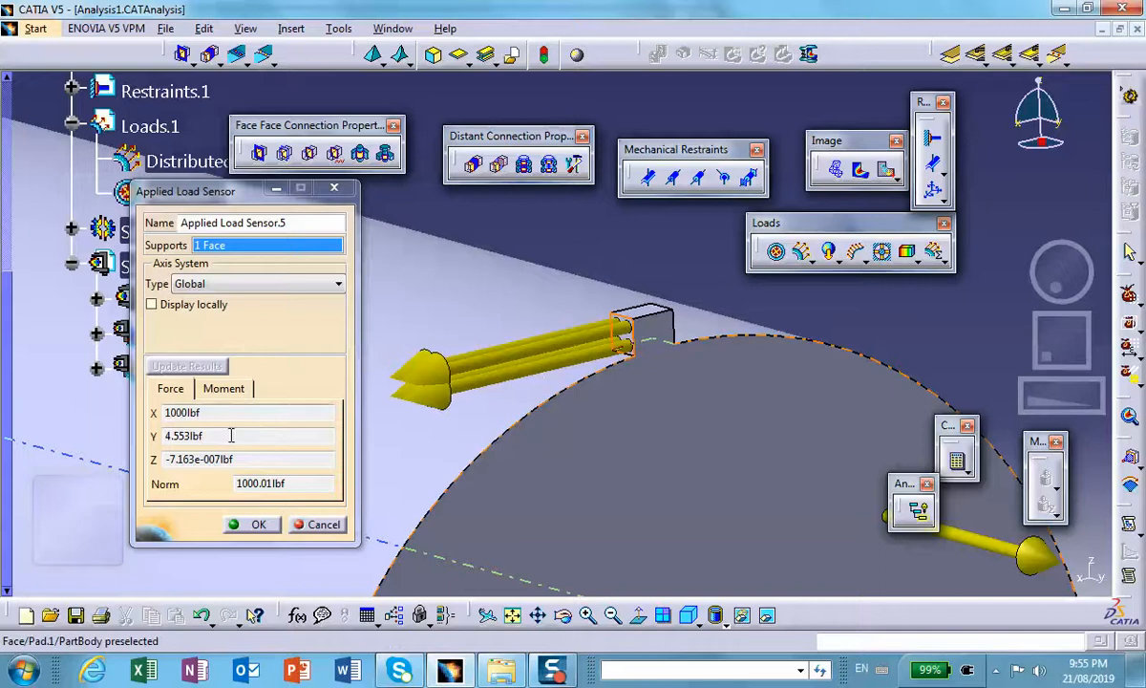
middle_click_drag(762, 442, 683, 478)
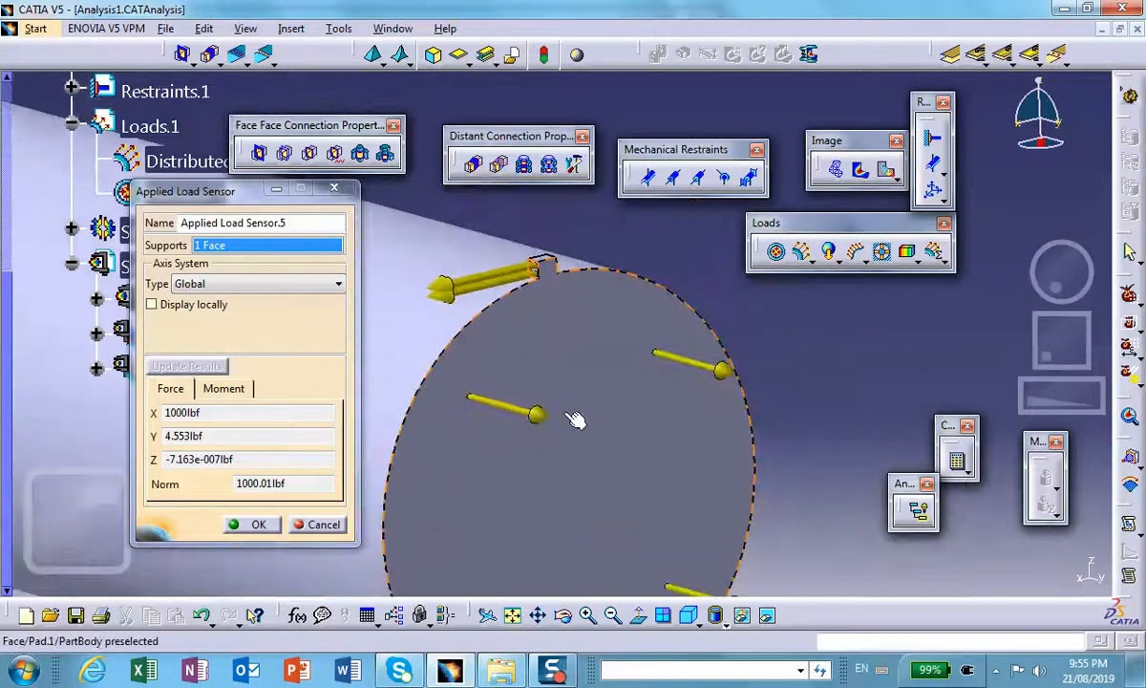
middle_click_drag(570, 417, 676, 409)
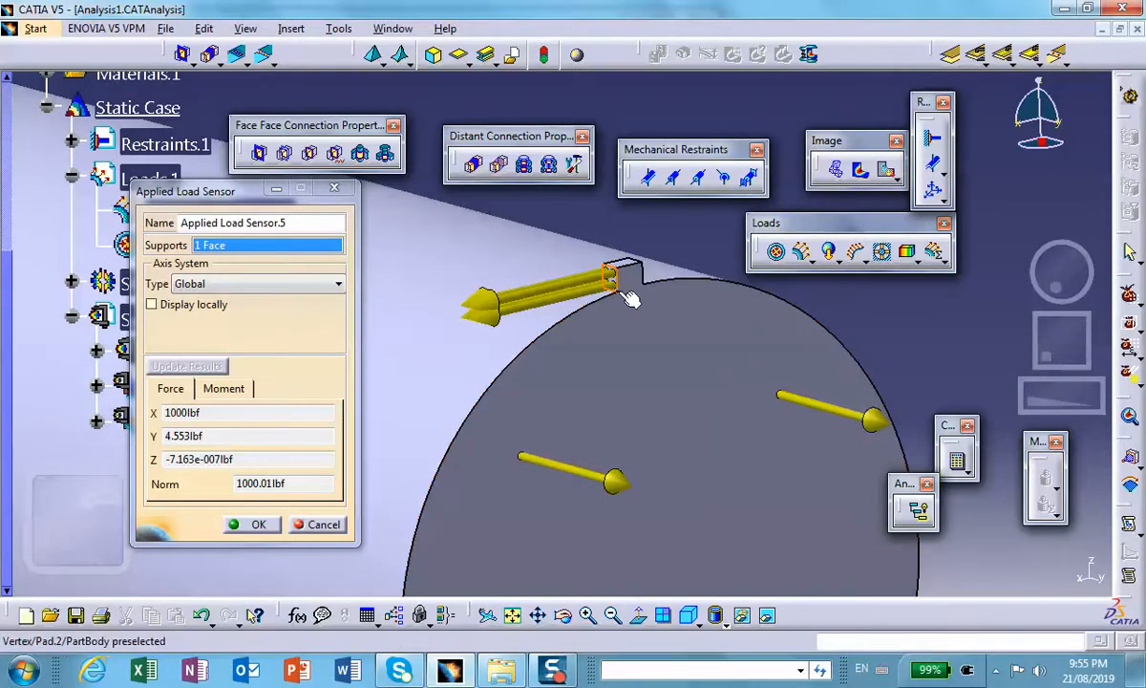
middle_click_drag(634, 347, 696, 292)
left_click(659, 420)
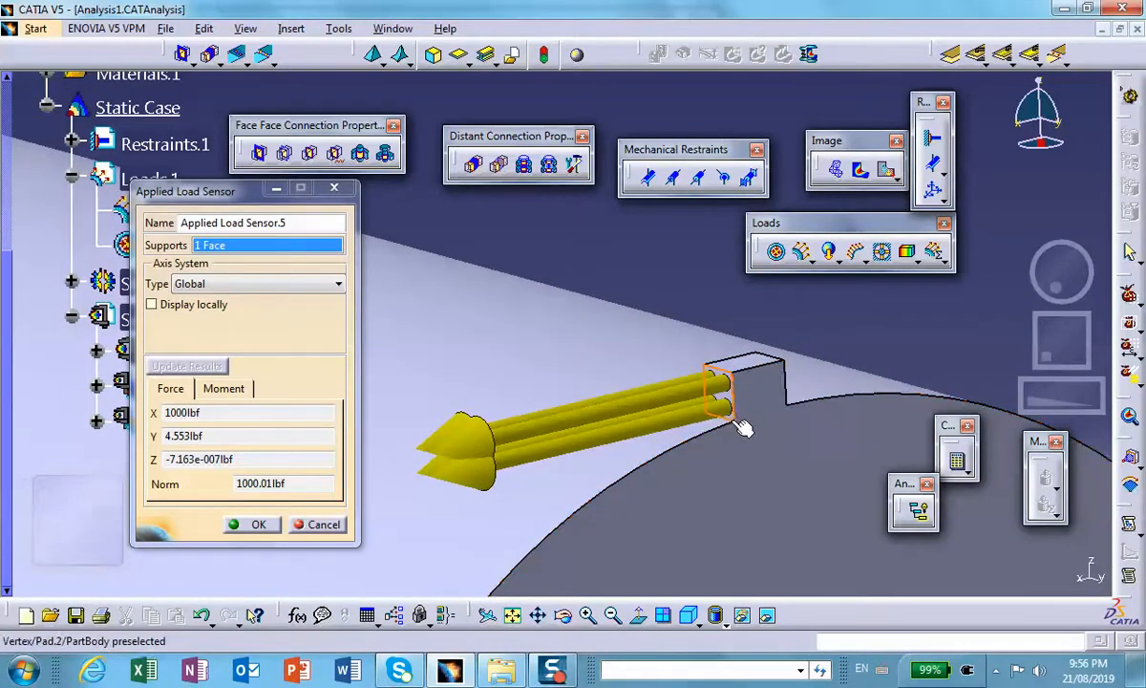
middle_click_drag(762, 475, 698, 438)
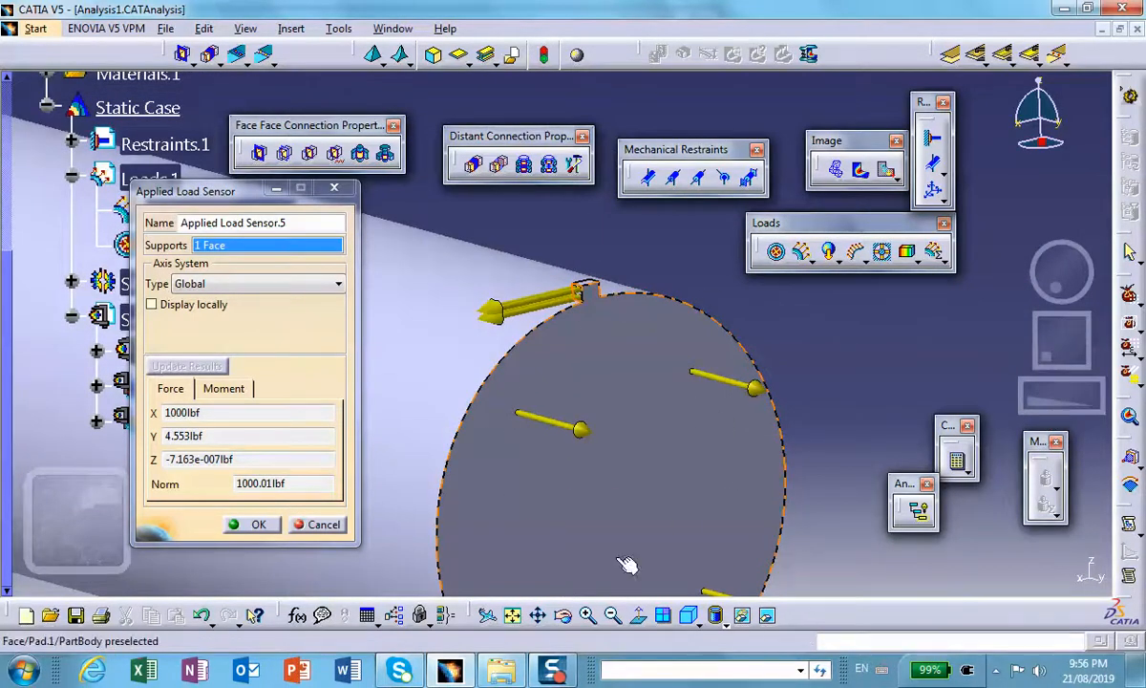
left_click(200, 434)
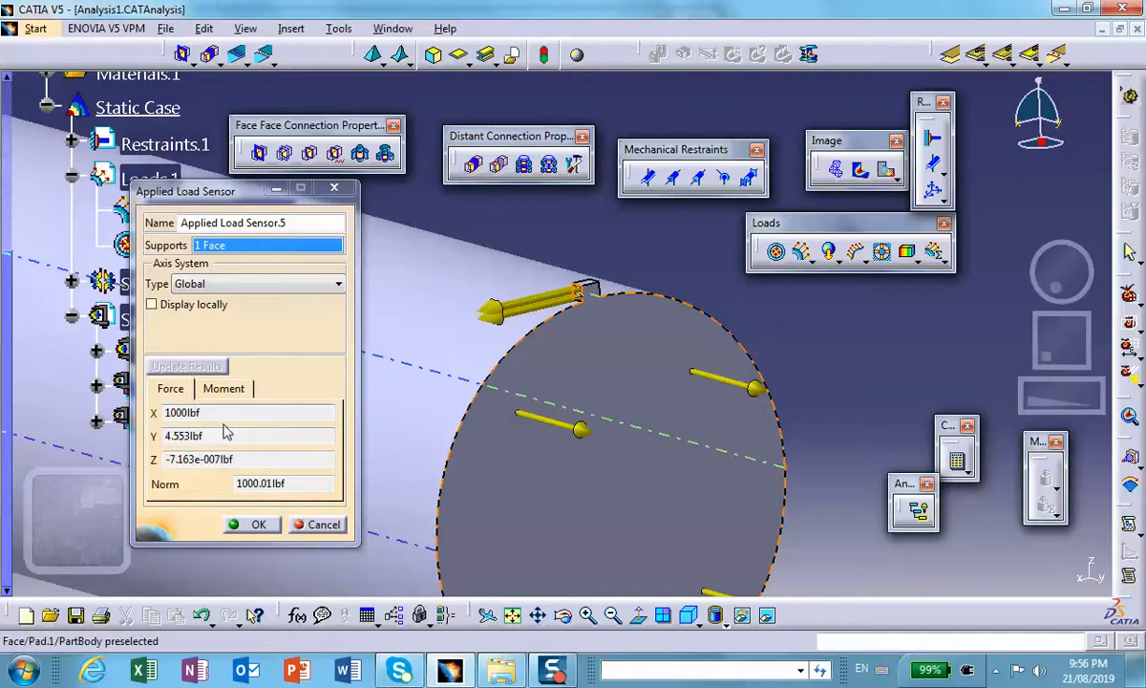
middle_click_drag(466, 394, 635, 368)
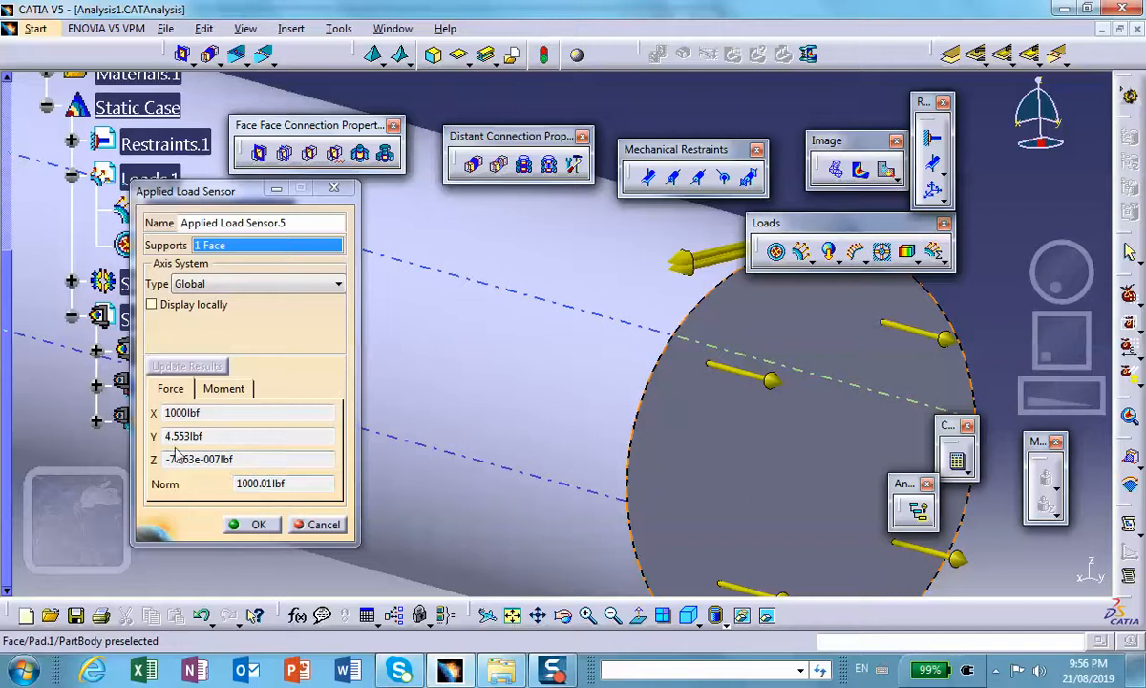
middle_click_drag(402, 447, 660, 269)
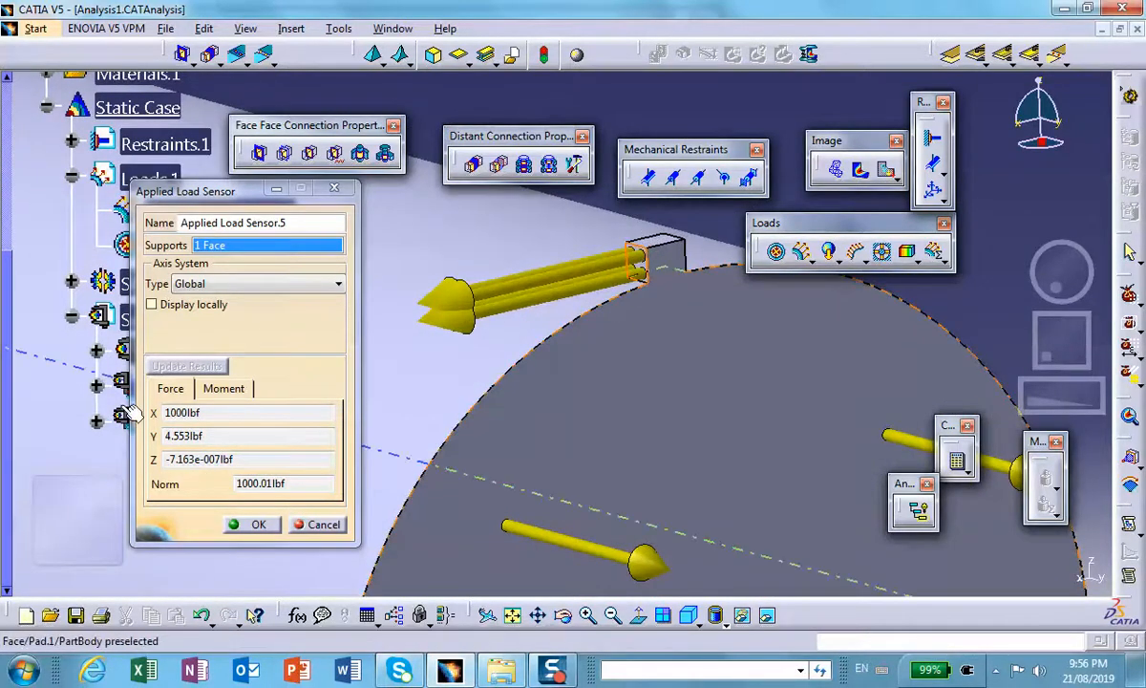
Step: Compare the applied load sensor's moment and force components, and accept the sensor
left_click(226, 389)
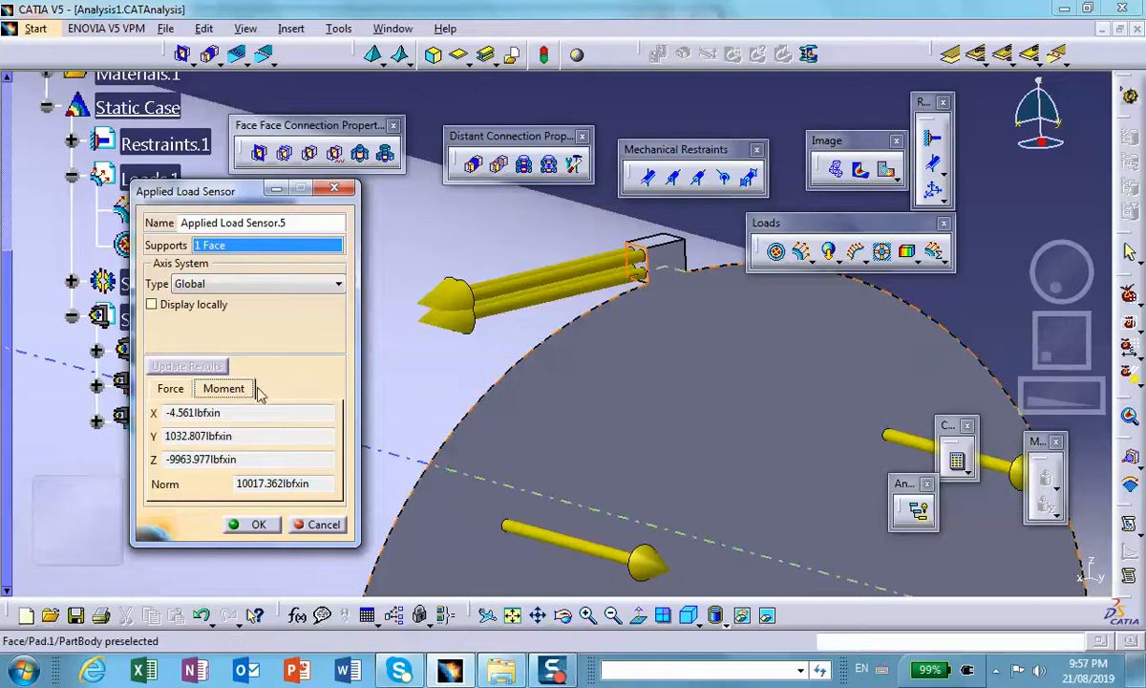
left_click(184, 392)
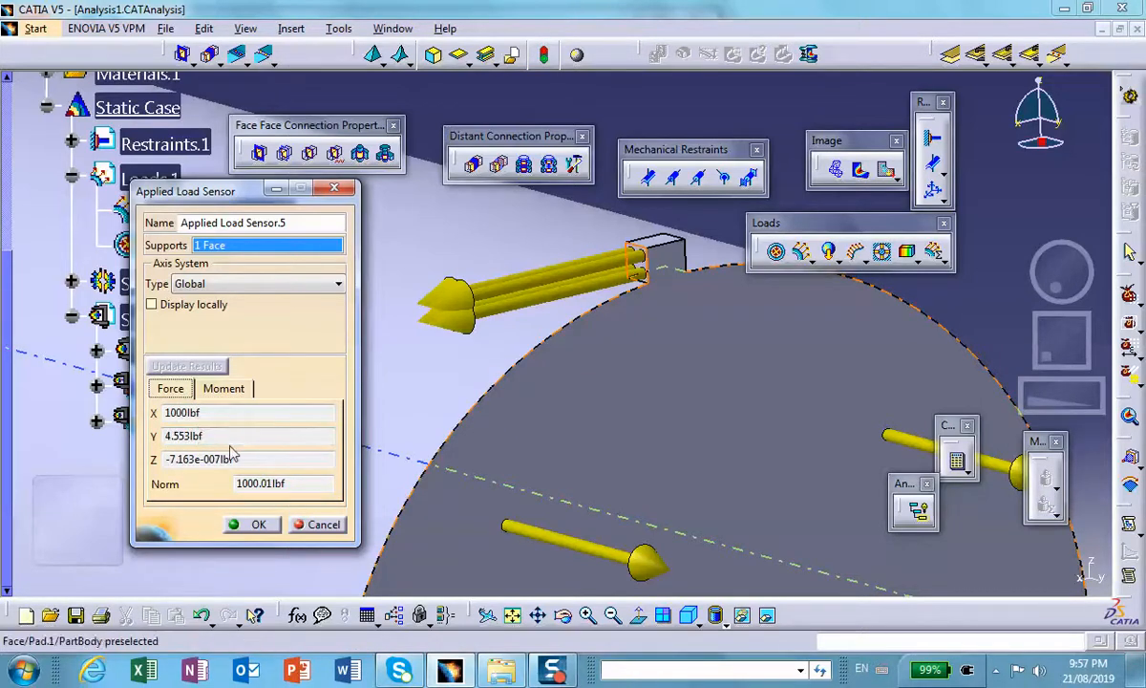
left_click(224, 390)
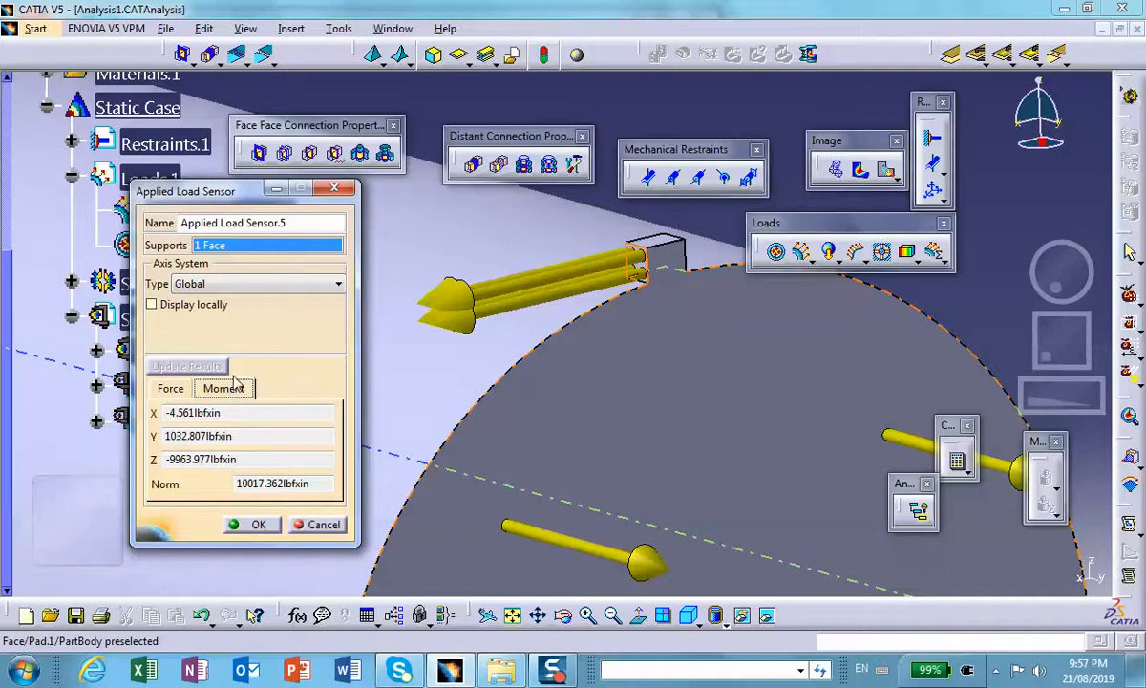
left_click(169, 387)
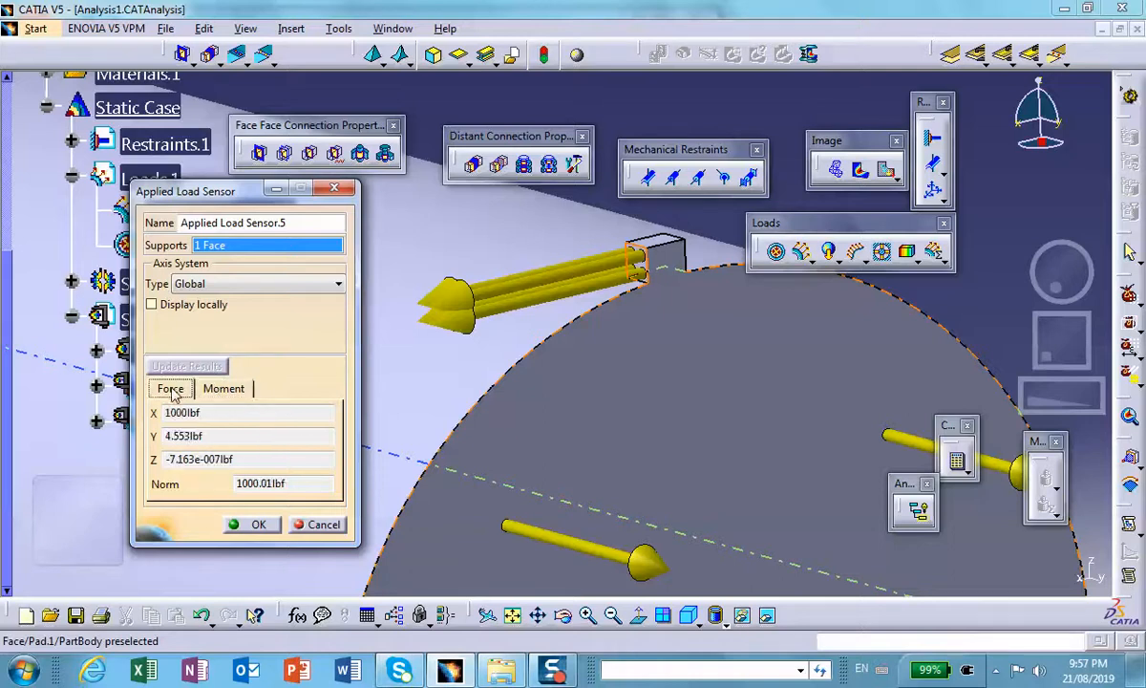
left_click(221, 392)
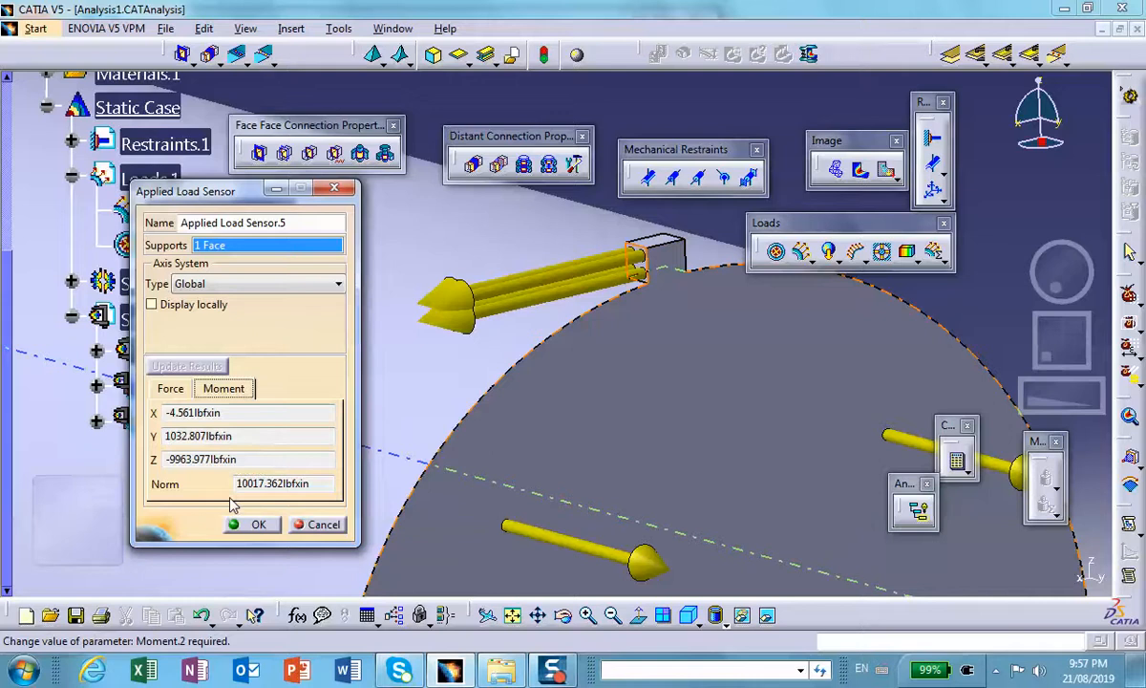
left_click(253, 525)
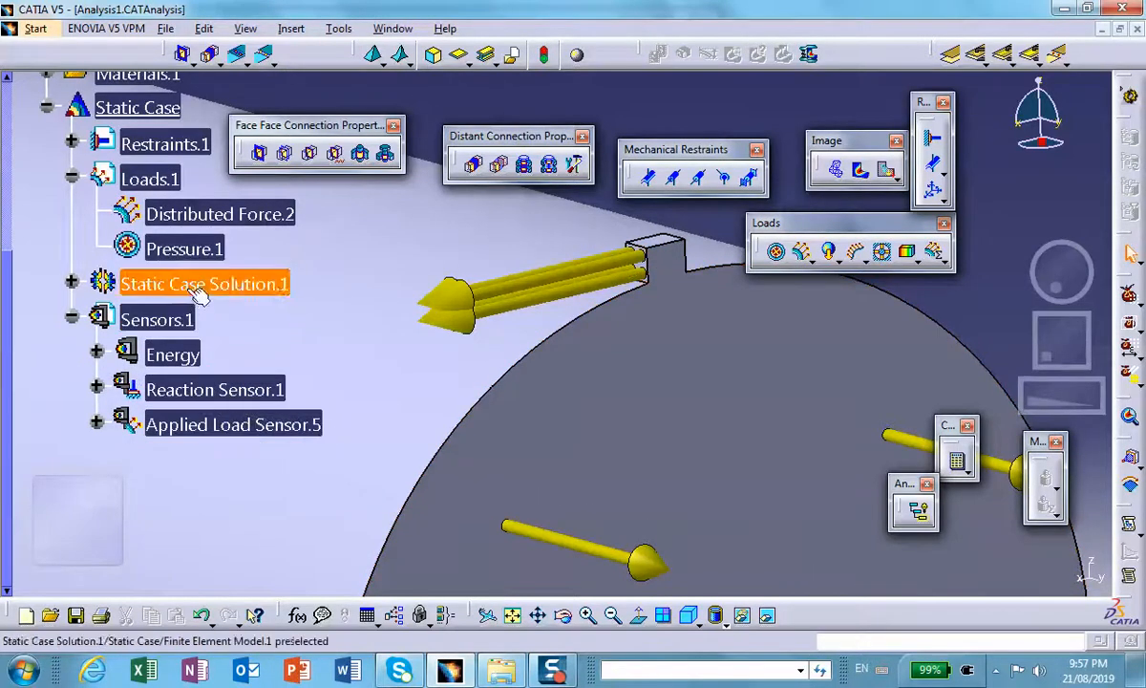
Step: Create a second applied load sensor on the small block's rear face in the Global axis system and update its results
right_click(167, 316)
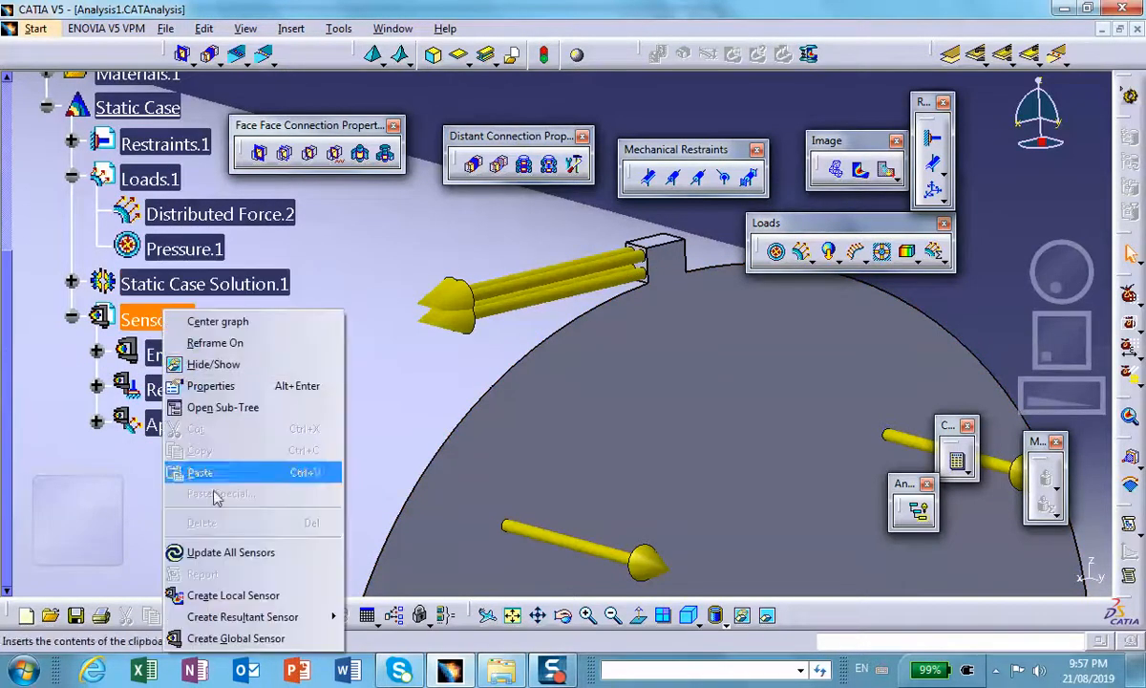
mouse_move(242, 620)
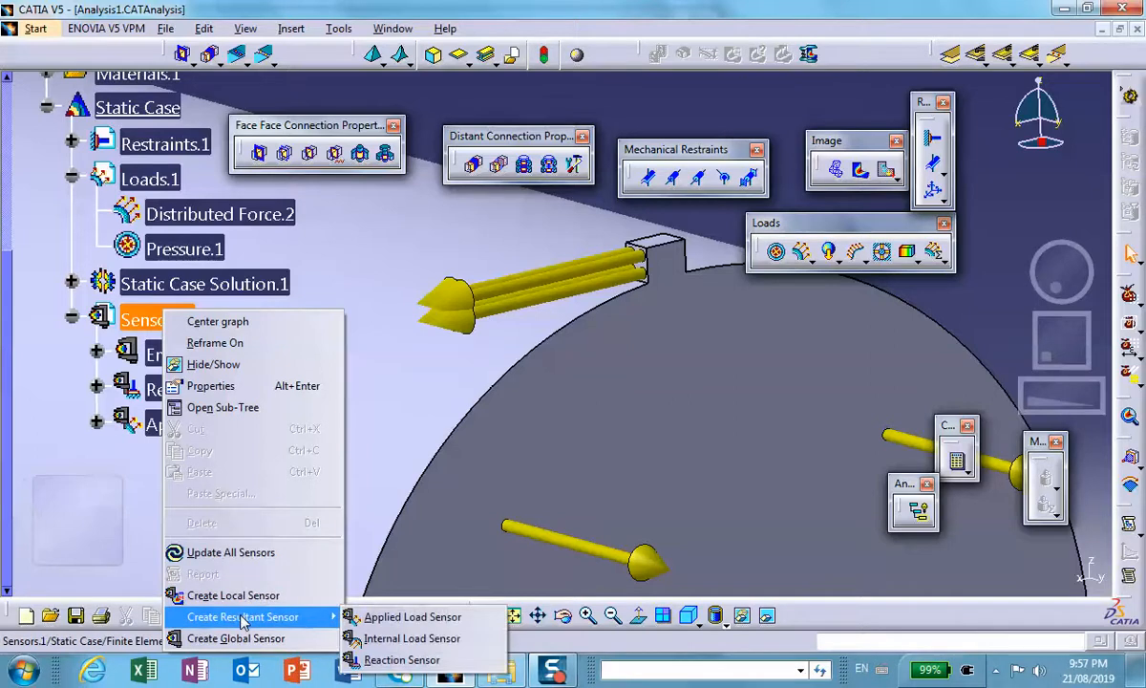
left_click(380, 619)
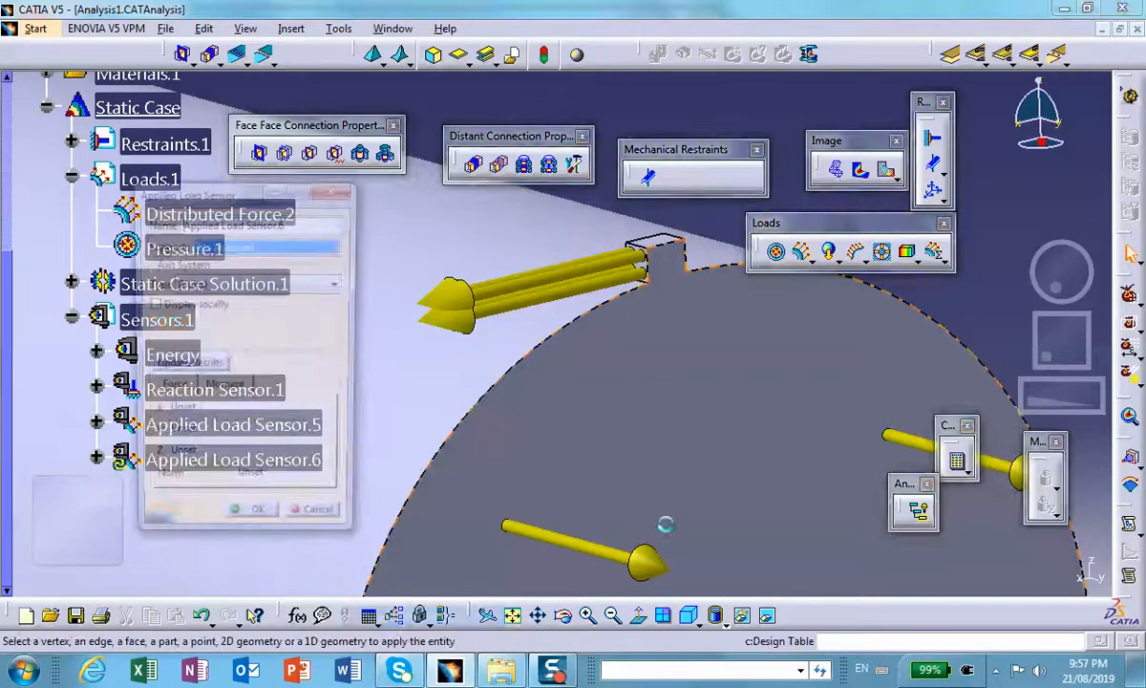
middle_click_drag(768, 440, 601, 320)
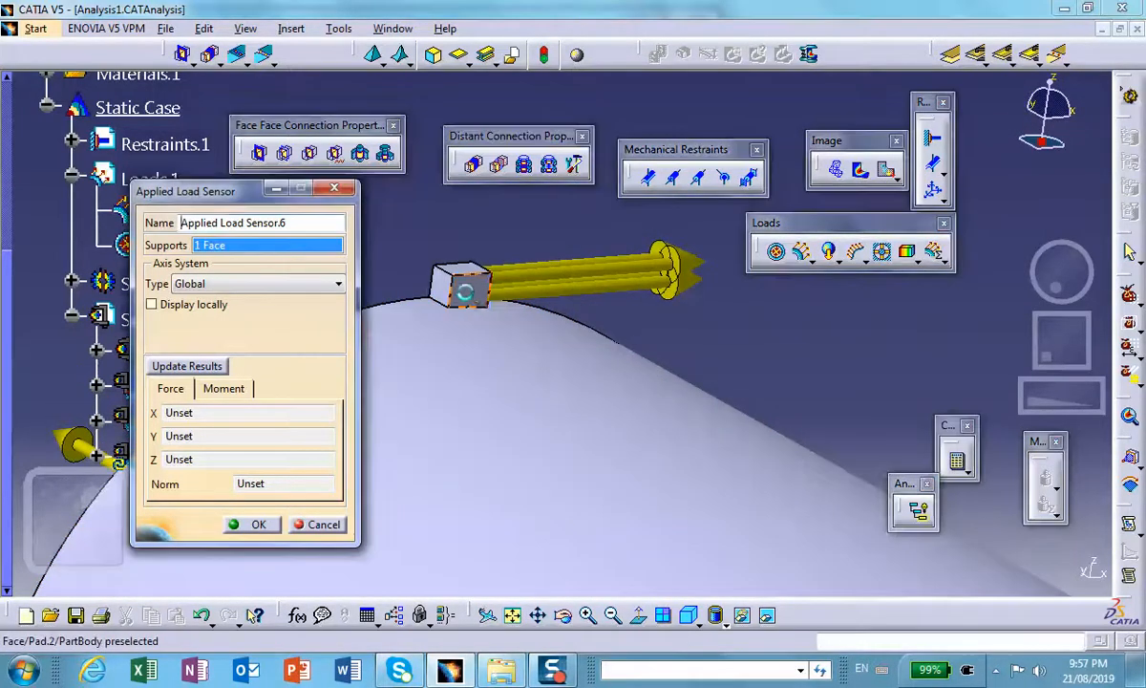
left_click(470, 296)
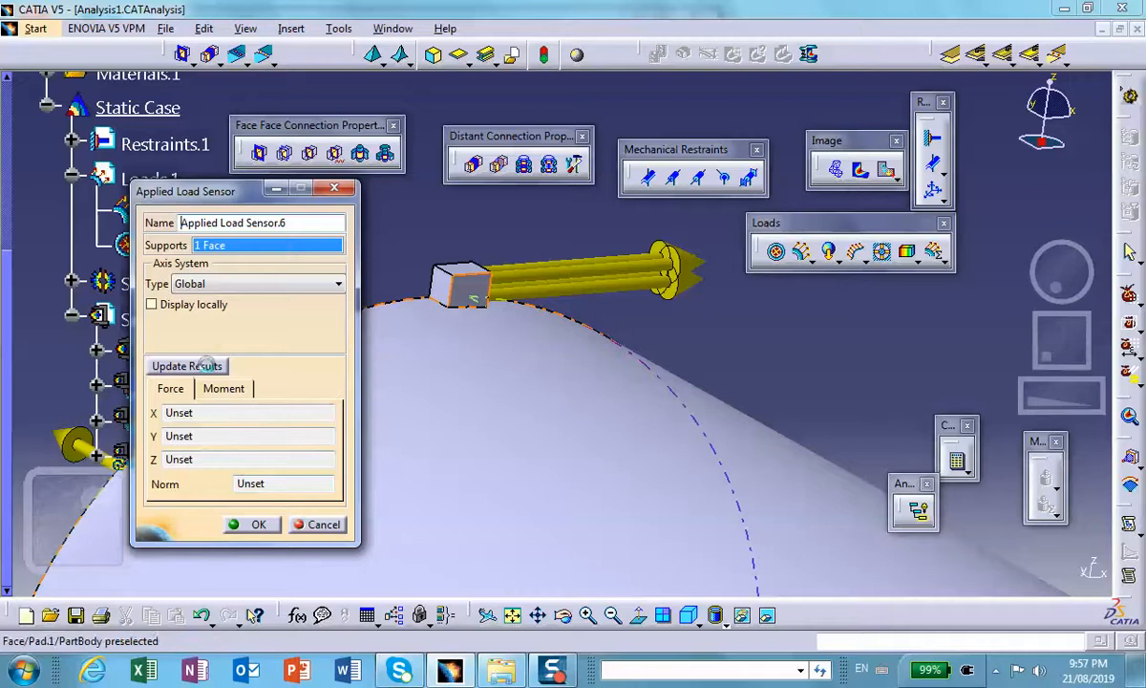
left_click(209, 367)
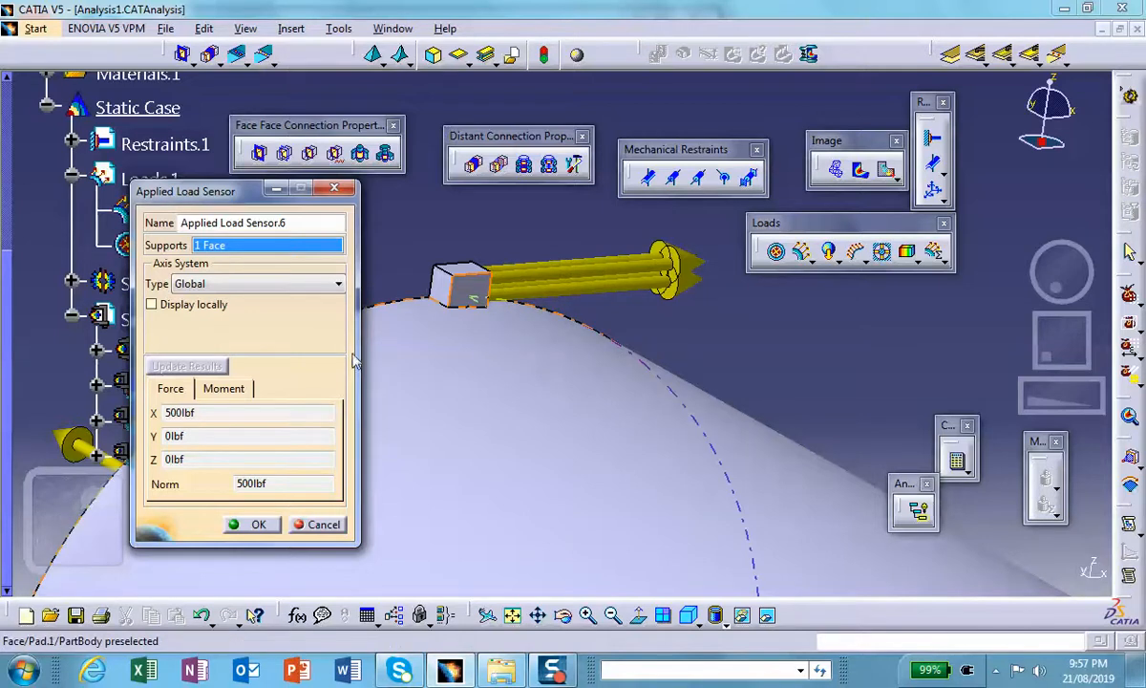
Step: Examine the rear-face load sensor's force and moment components against the loads on the block and cylinder end, and accept the sensor
left_click(223, 388)
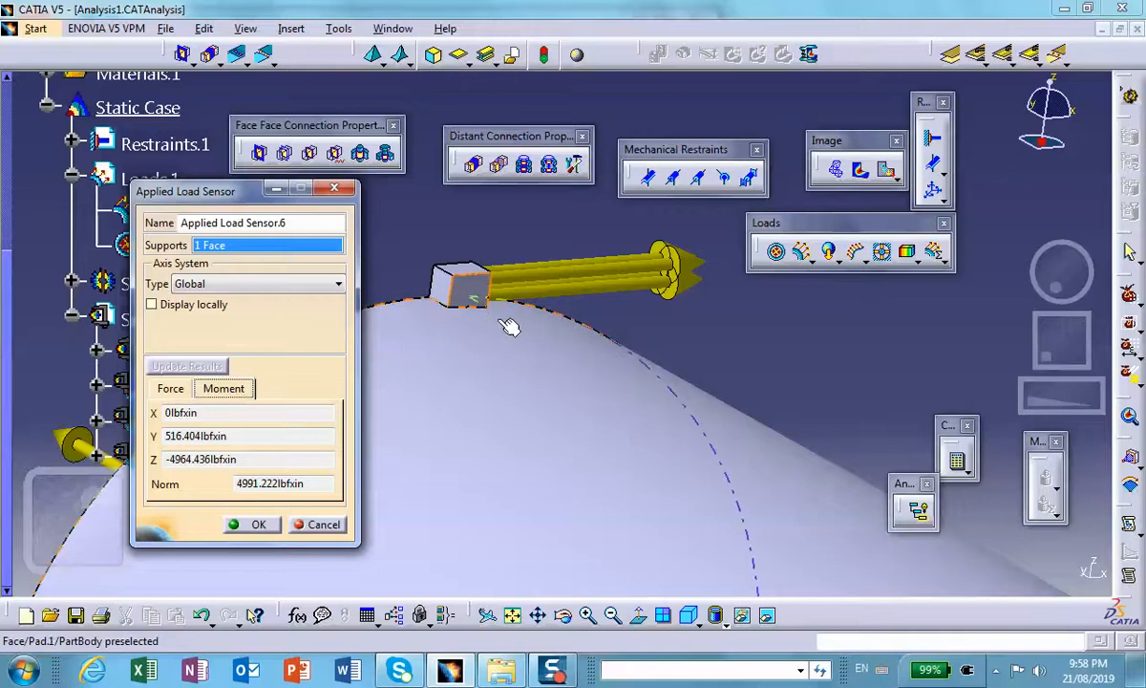
middle_click_drag(512, 325, 647, 435)
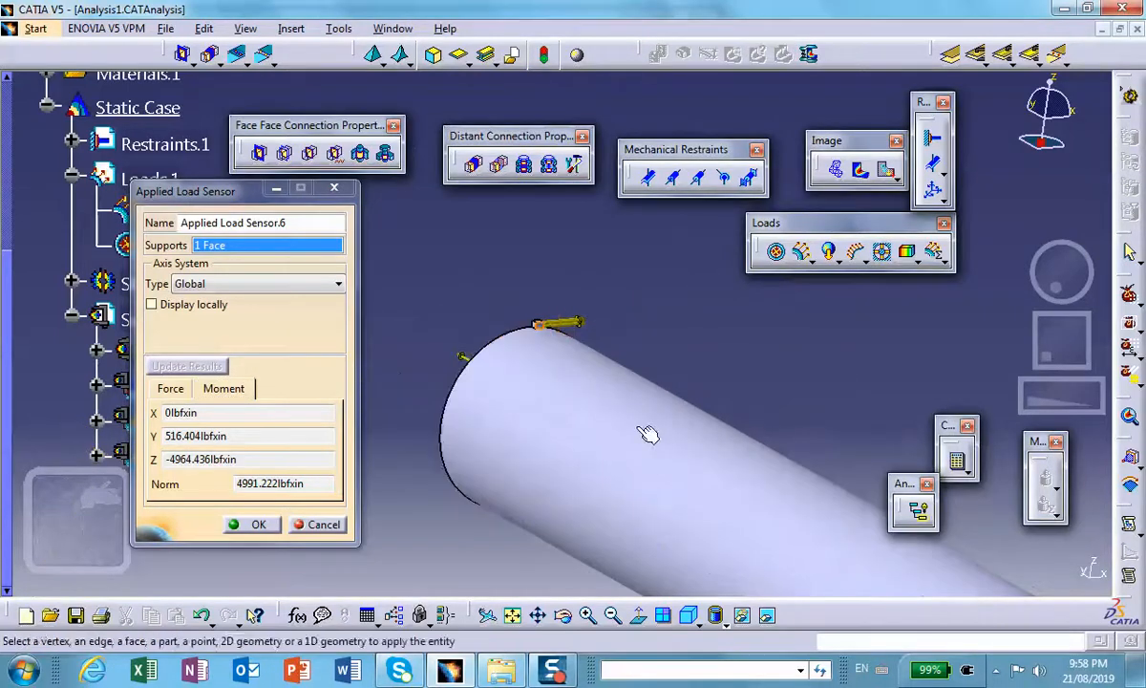
scroll(542, 338, "up", 1)
middle_click_drag(543, 338, 494, 182)
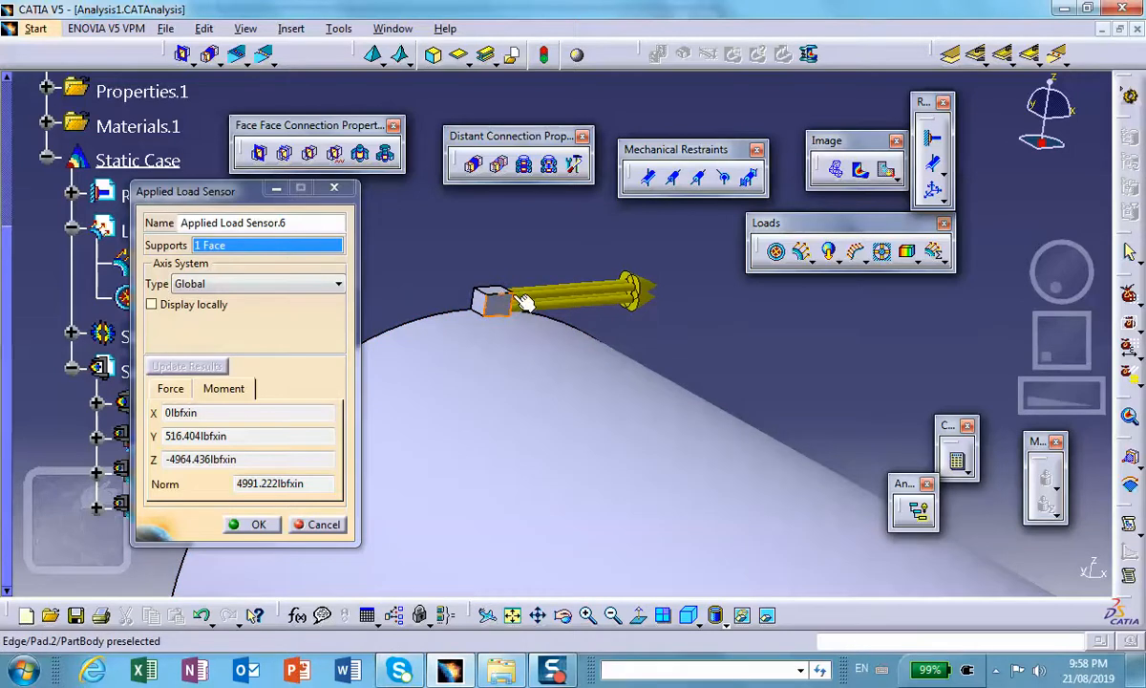
left_click(181, 388)
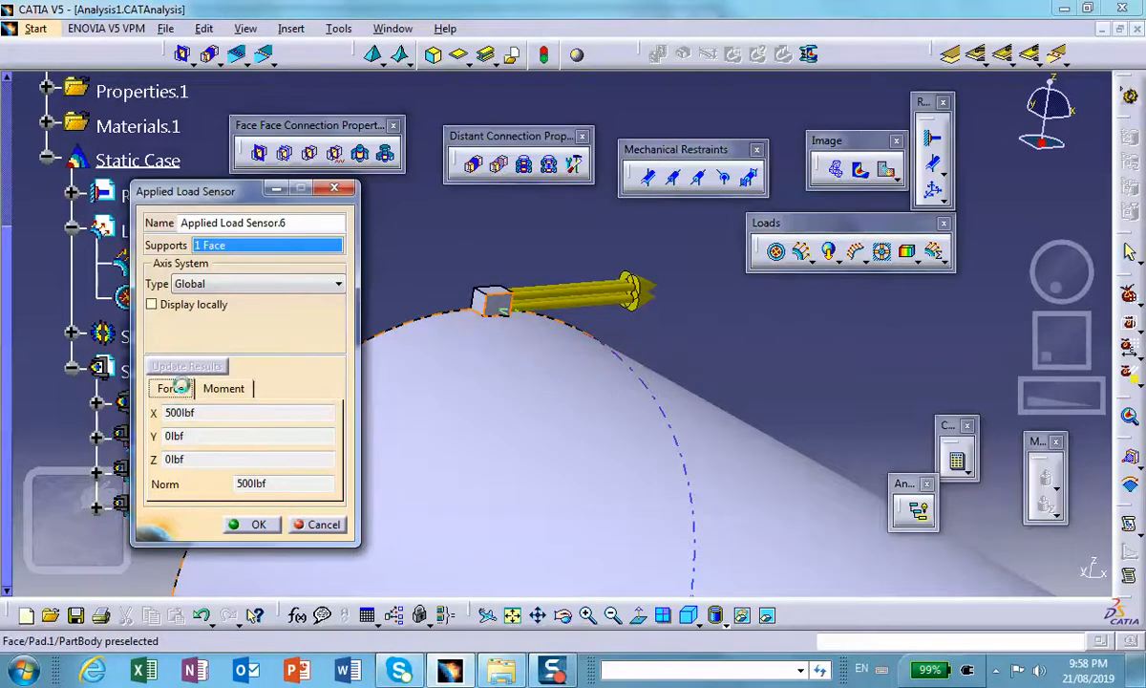
left_click(219, 391)
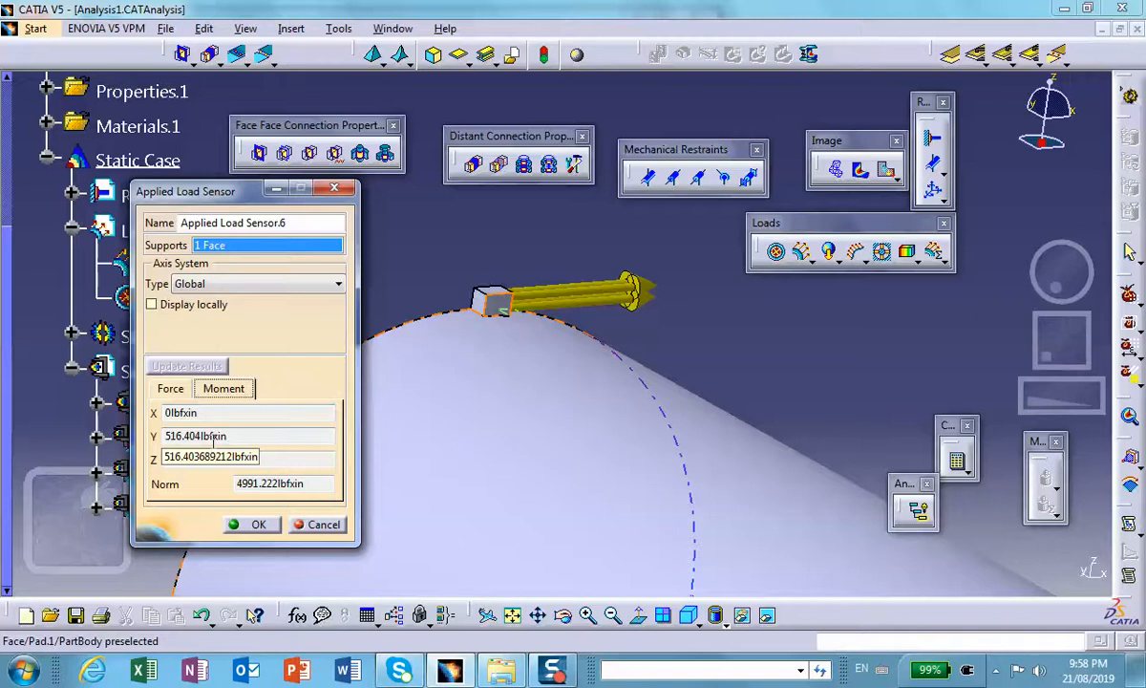
middle_click_drag(603, 398, 652, 545)
middle_click_drag(573, 469, 724, 524)
left_click(168, 390)
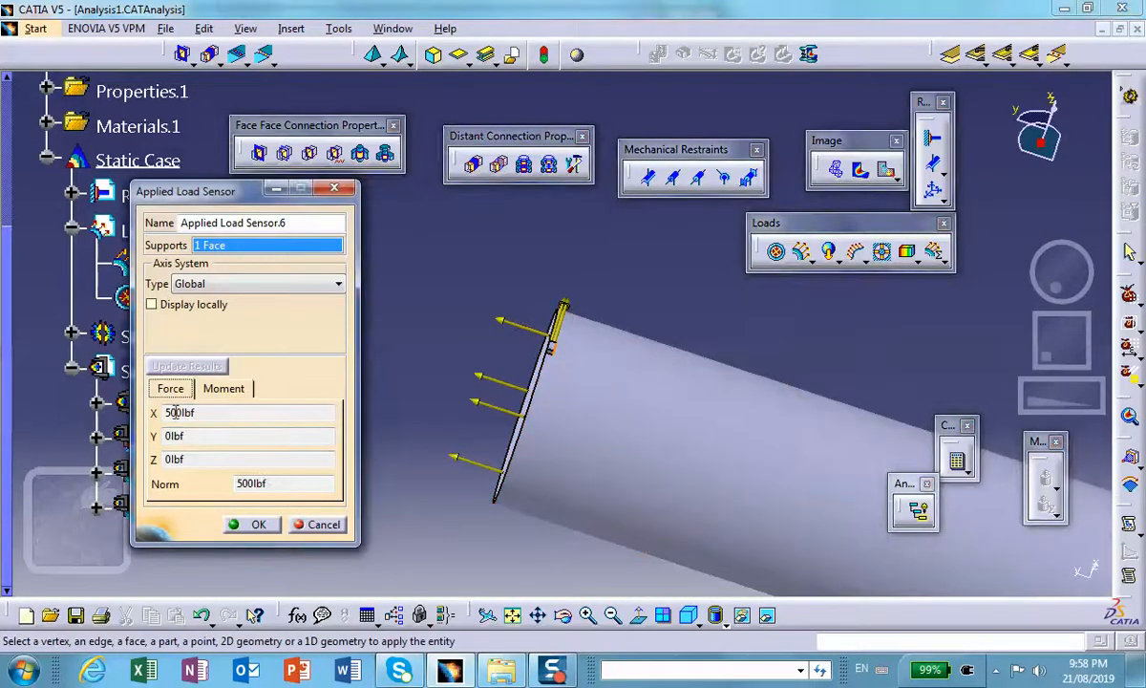
left_click(212, 388)
middle_click_drag(604, 432, 640, 414)
middle_click_drag(415, 322, 381, 375)
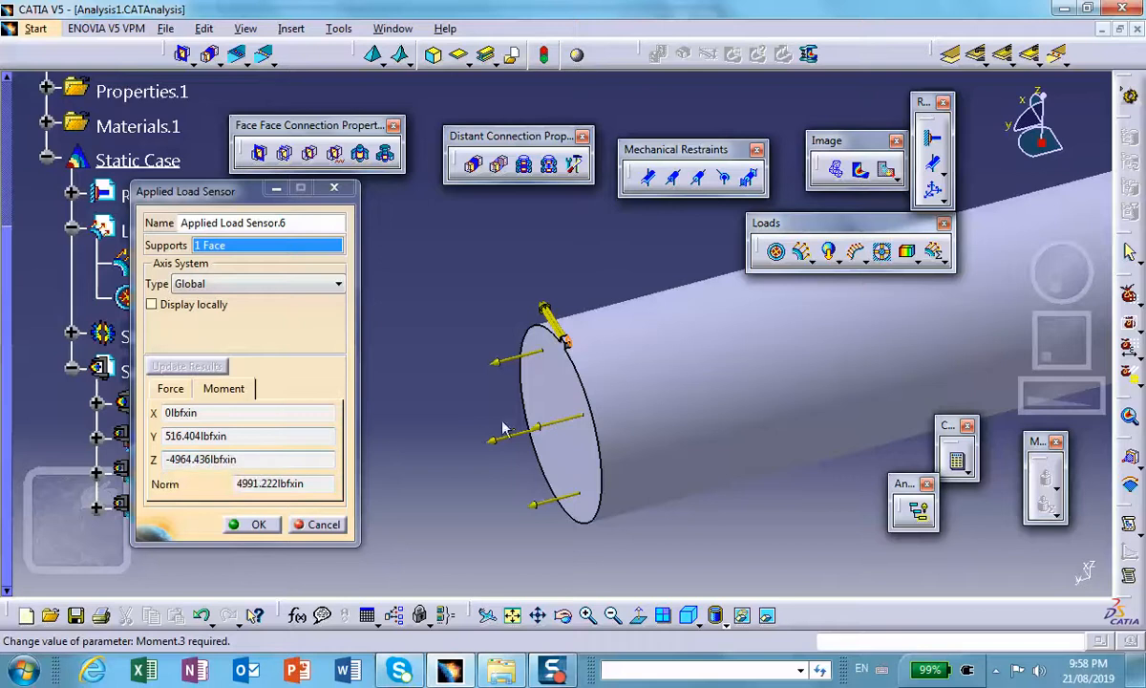
middle_click_drag(621, 436, 613, 457)
middle_click_drag(617, 501, 481, 351)
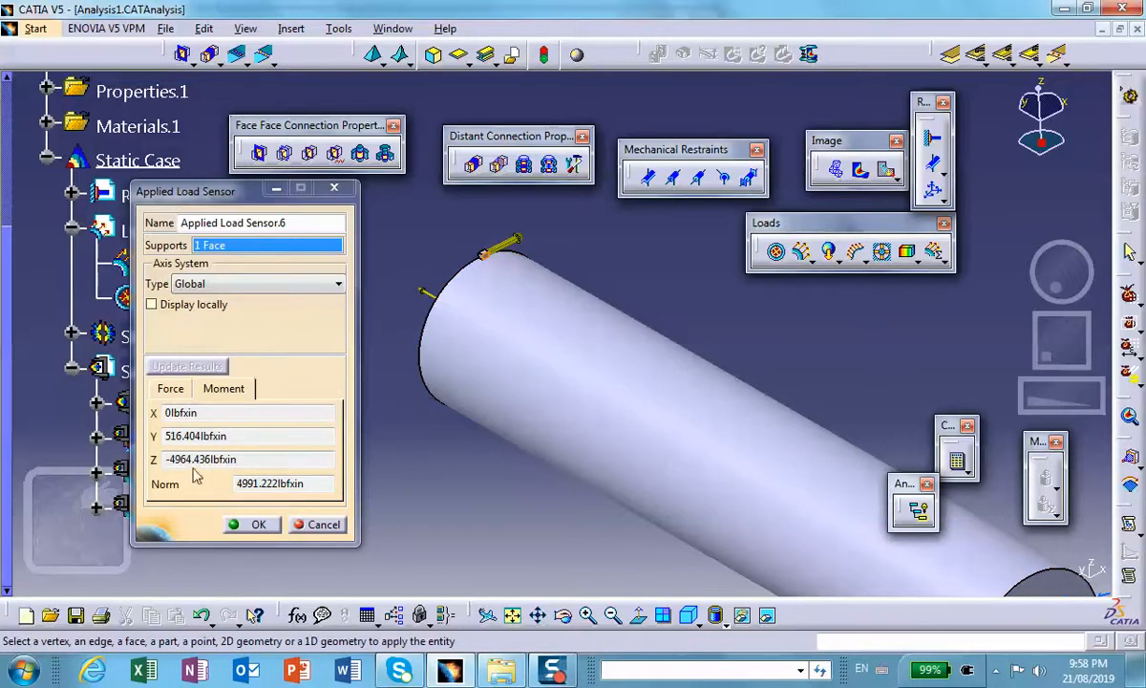
left_click(250, 524)
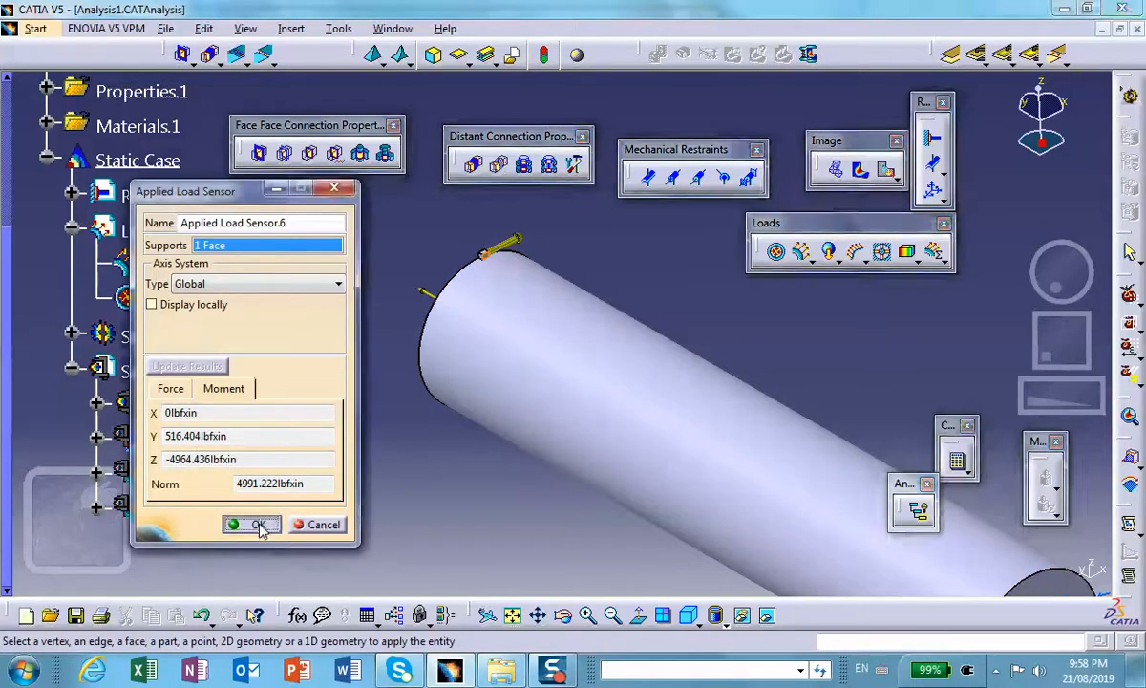
Step: Create an applied load sensor on the cylinder's loaded end face in the Global axis system and update its results
middle_click_drag(399, 503, 668, 277)
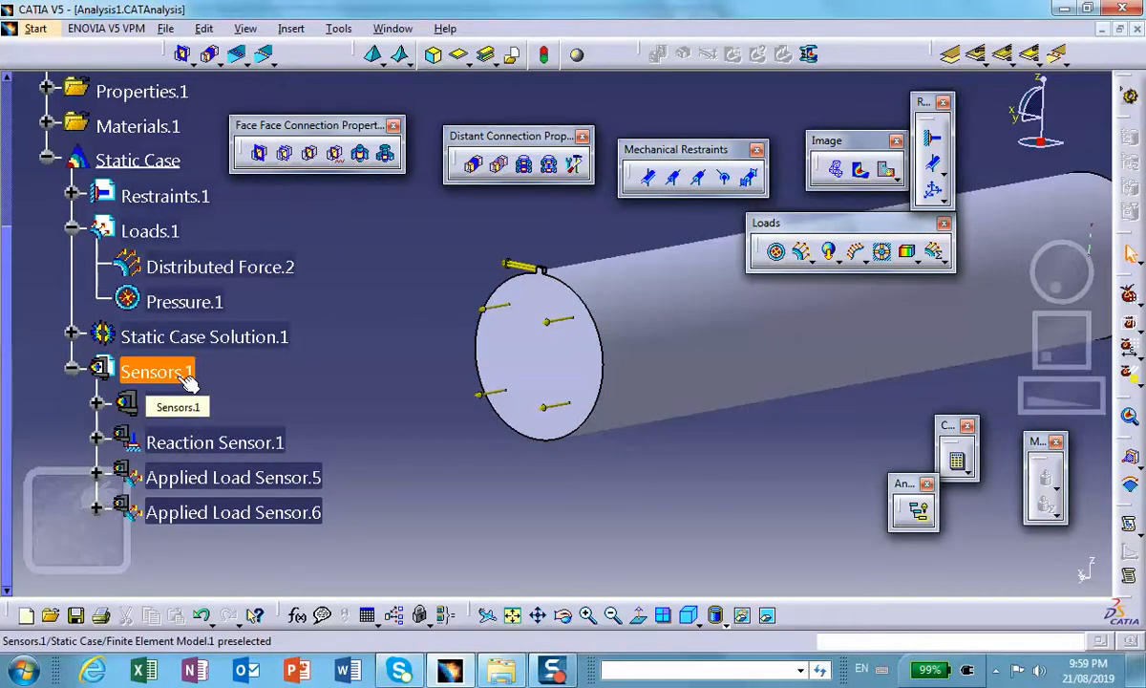
right_click(156, 371)
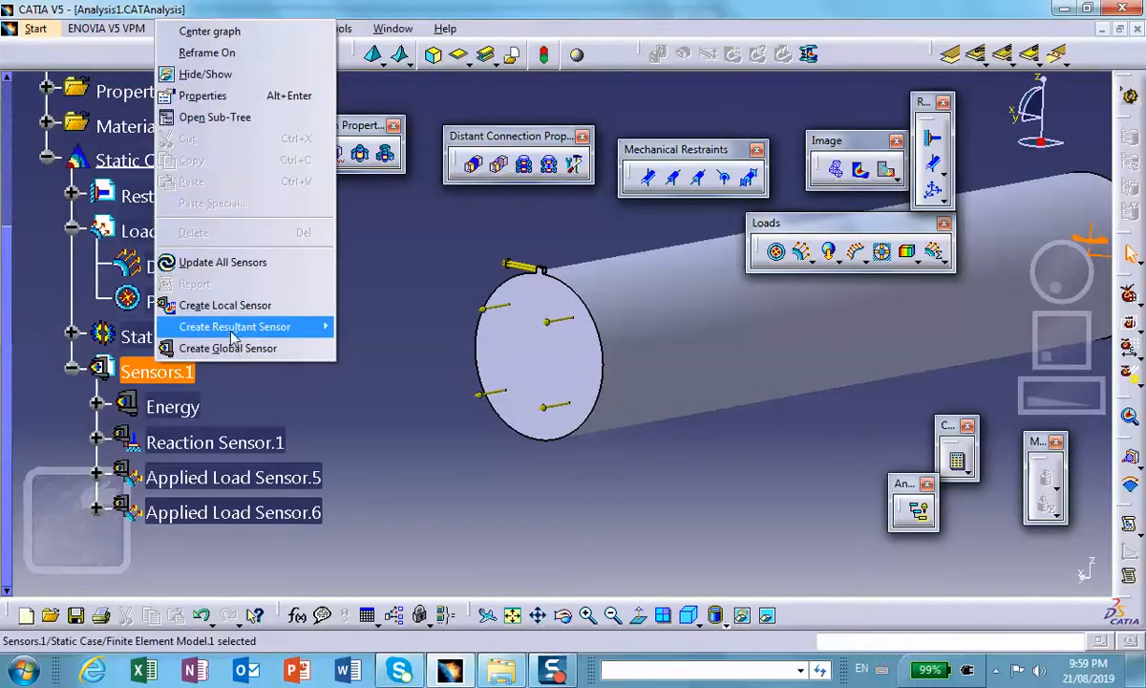
mouse_move(232, 332)
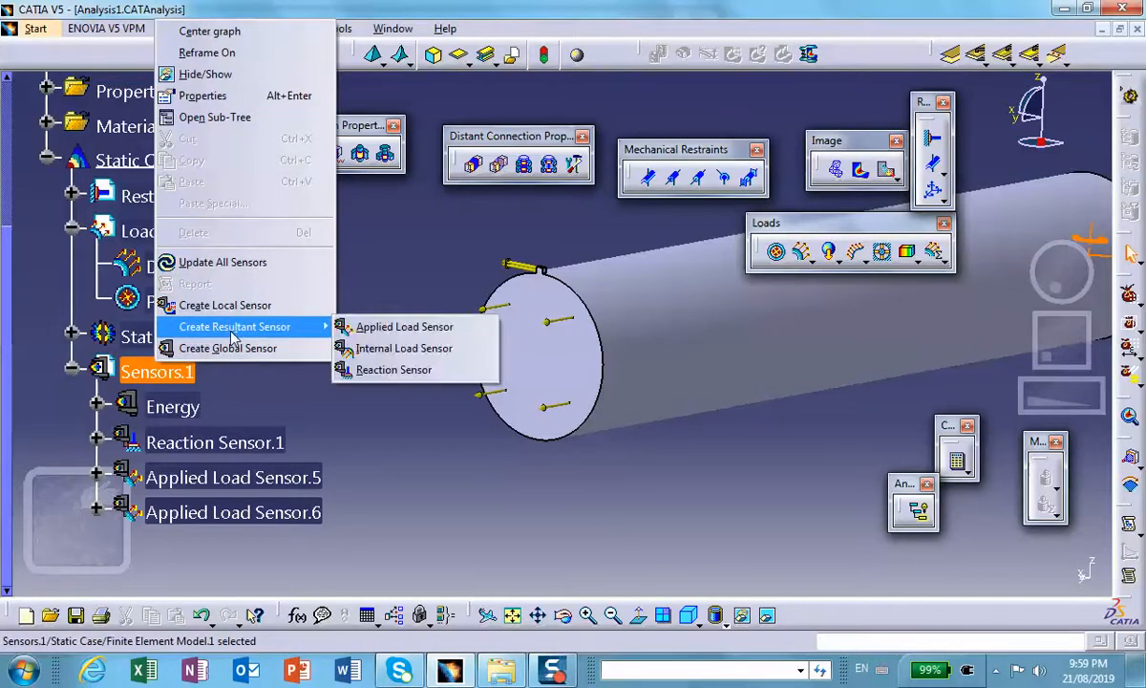
left_click(387, 330)
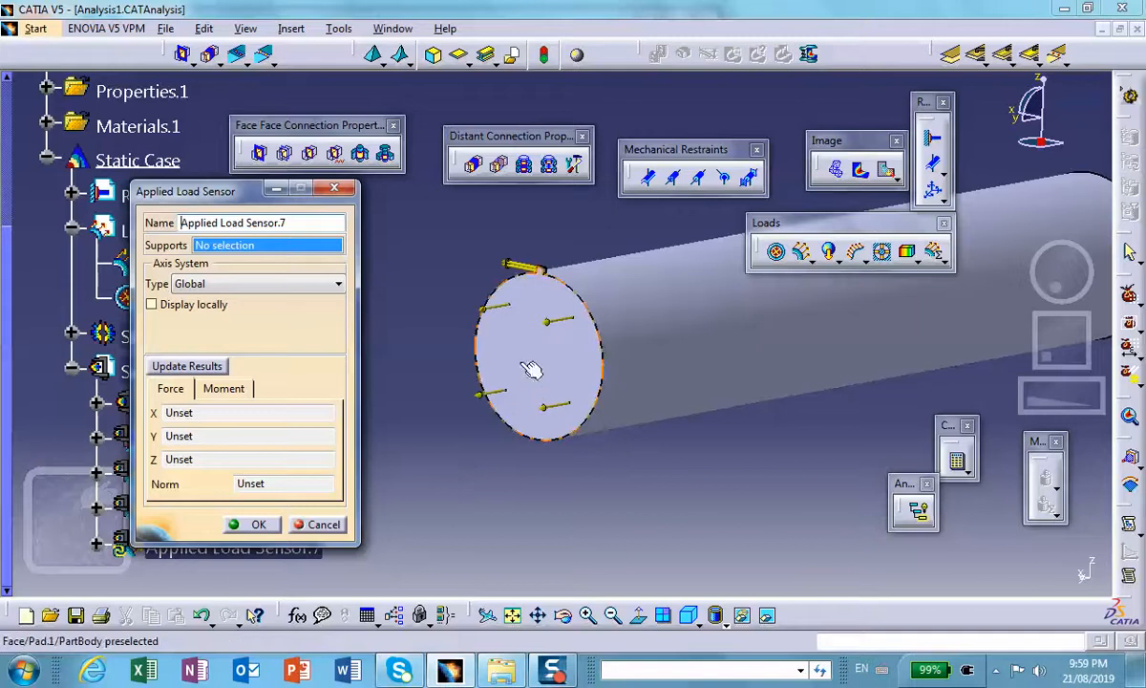
left_click(525, 355)
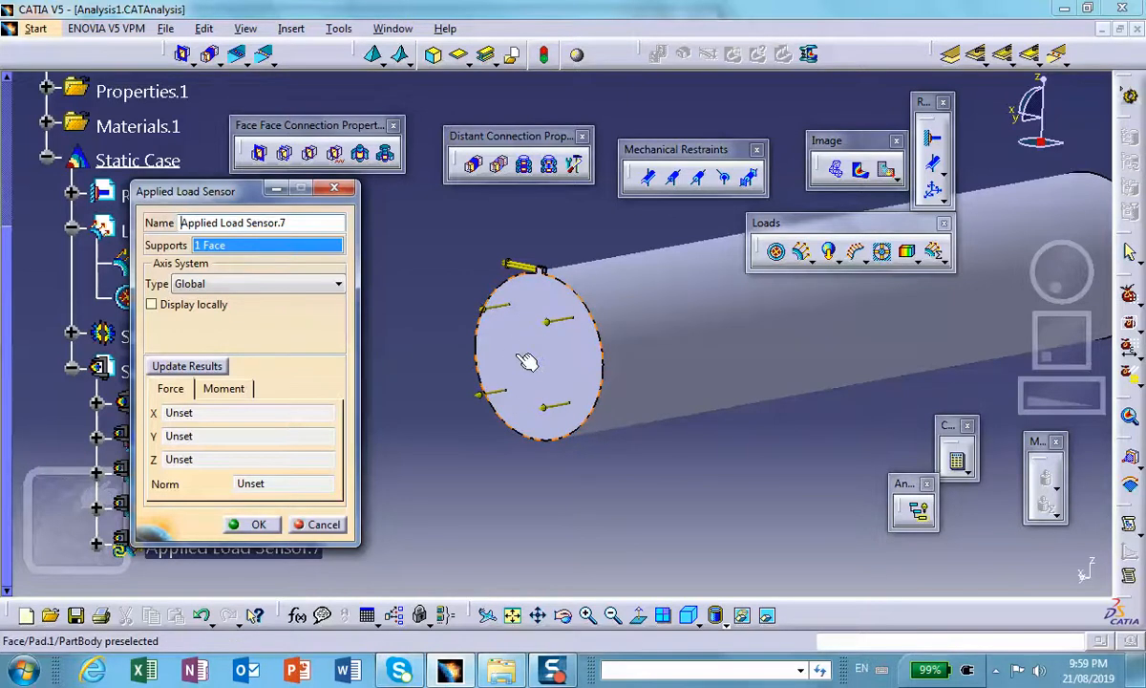
left_click(191, 366)
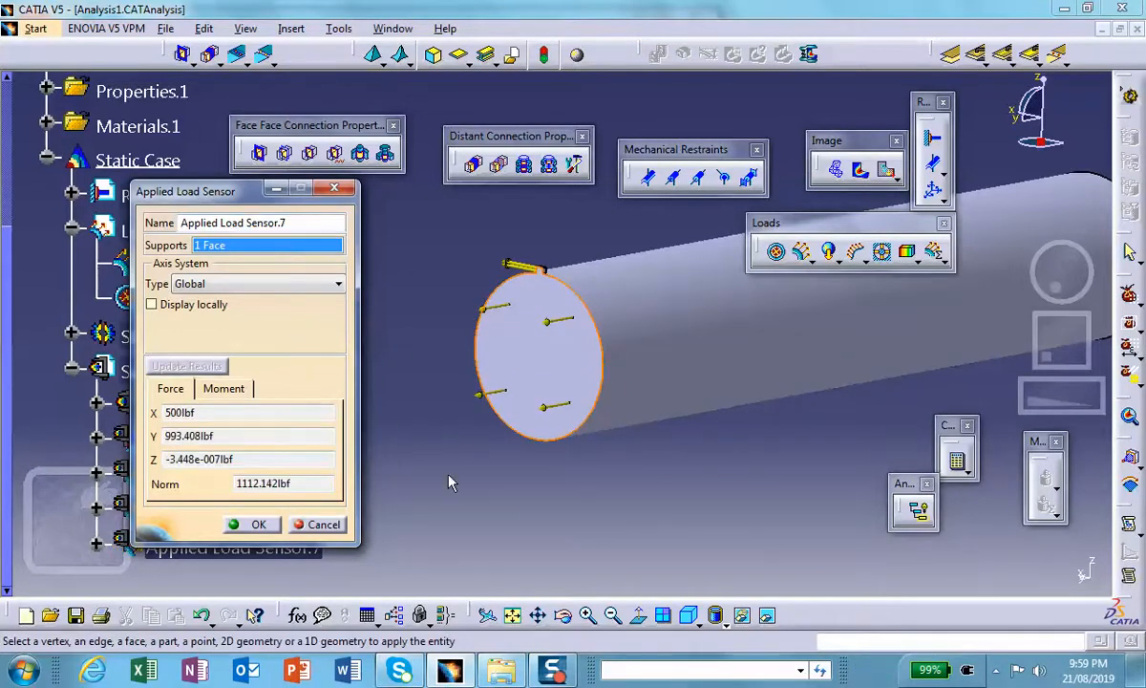
Step: Compare the end-face sensor's force and moment components with the pressure and the block's distributed force, and accept the sensor
middle_click_drag(451, 482, 625, 413)
middle_click_drag(554, 396, 544, 342)
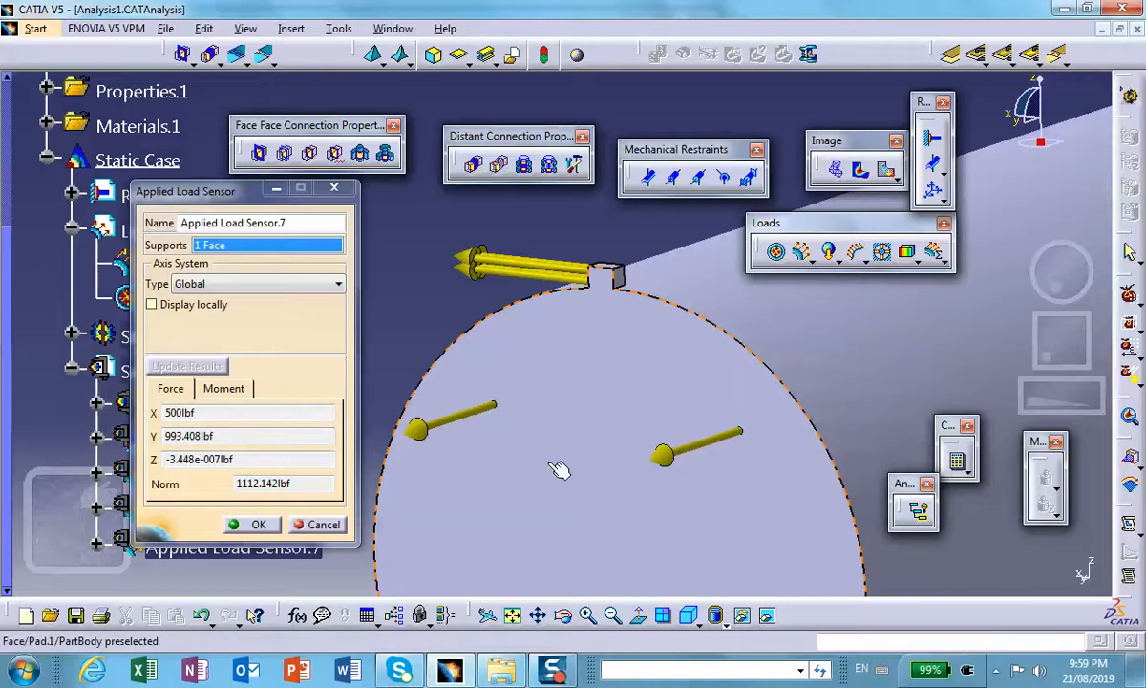
middle_click_drag(548, 461, 566, 526)
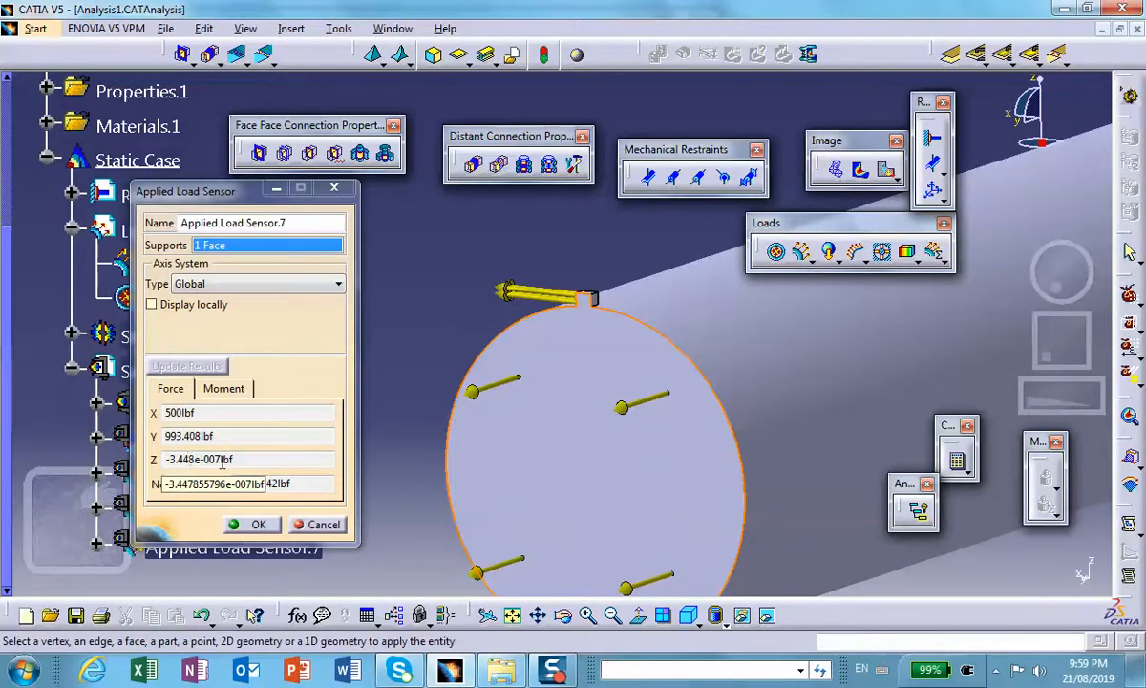
left_click(220, 388)
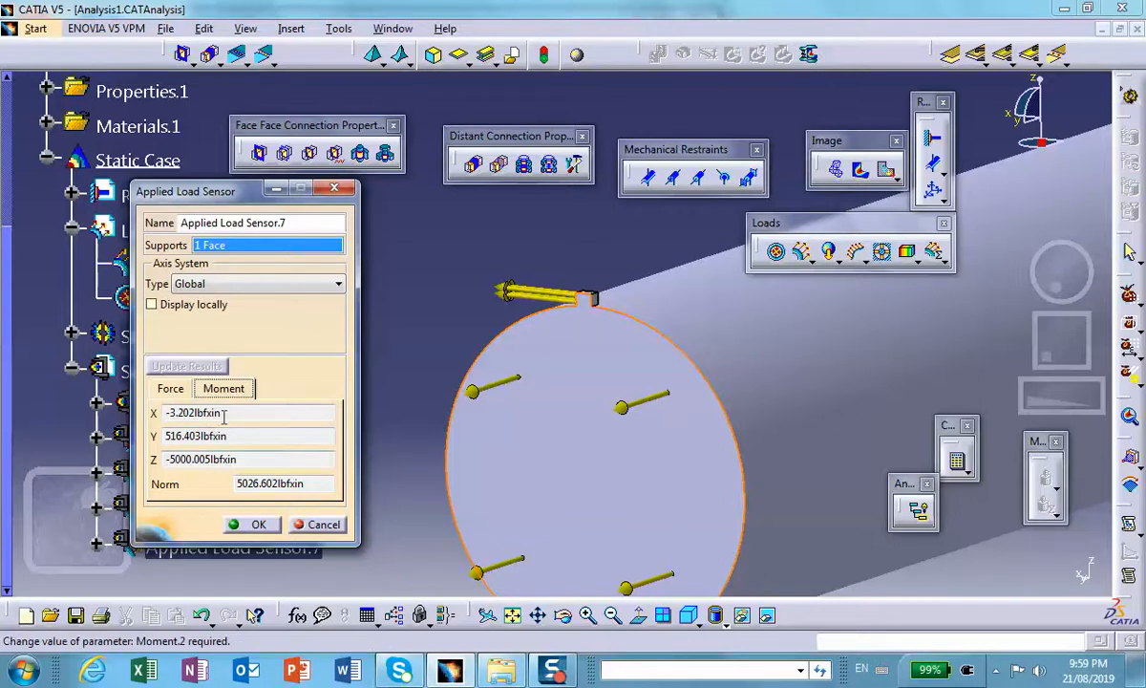
middle_click_drag(517, 438, 527, 479, "ctrl")
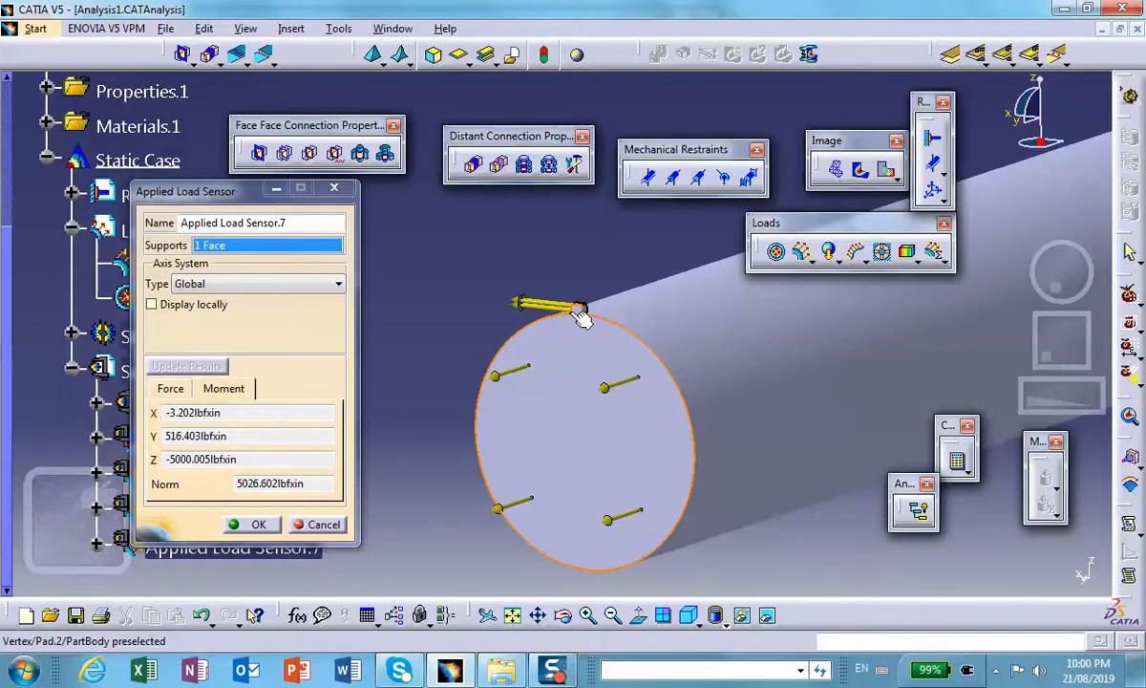
left_click(183, 393)
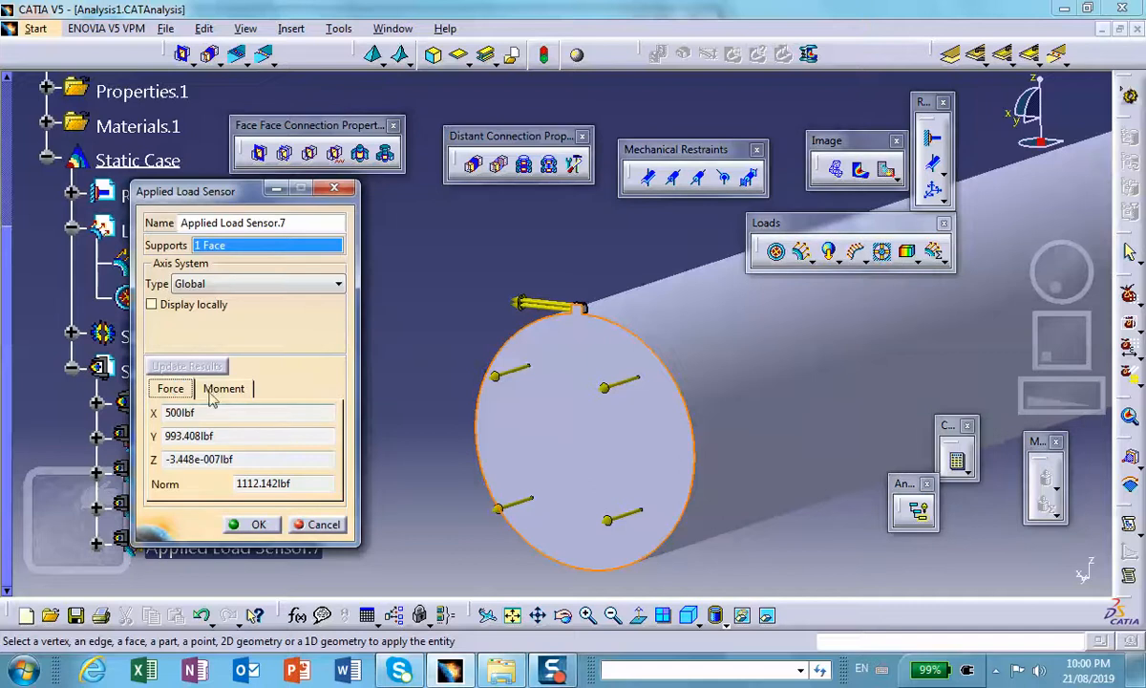
left_click(218, 394)
middle_click_drag(676, 369, 429, 471)
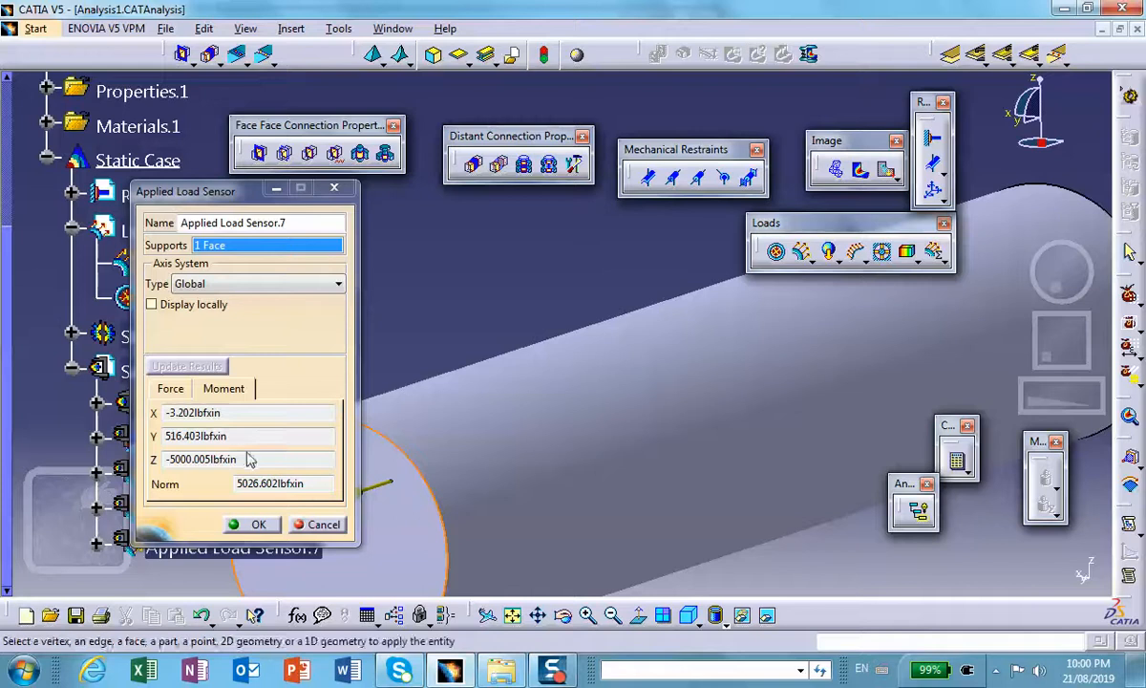
left_click(257, 524)
Step: Add a Maximum Von Mises global sensor to the static case's sensor set
middle_click_drag(417, 396, 441, 502)
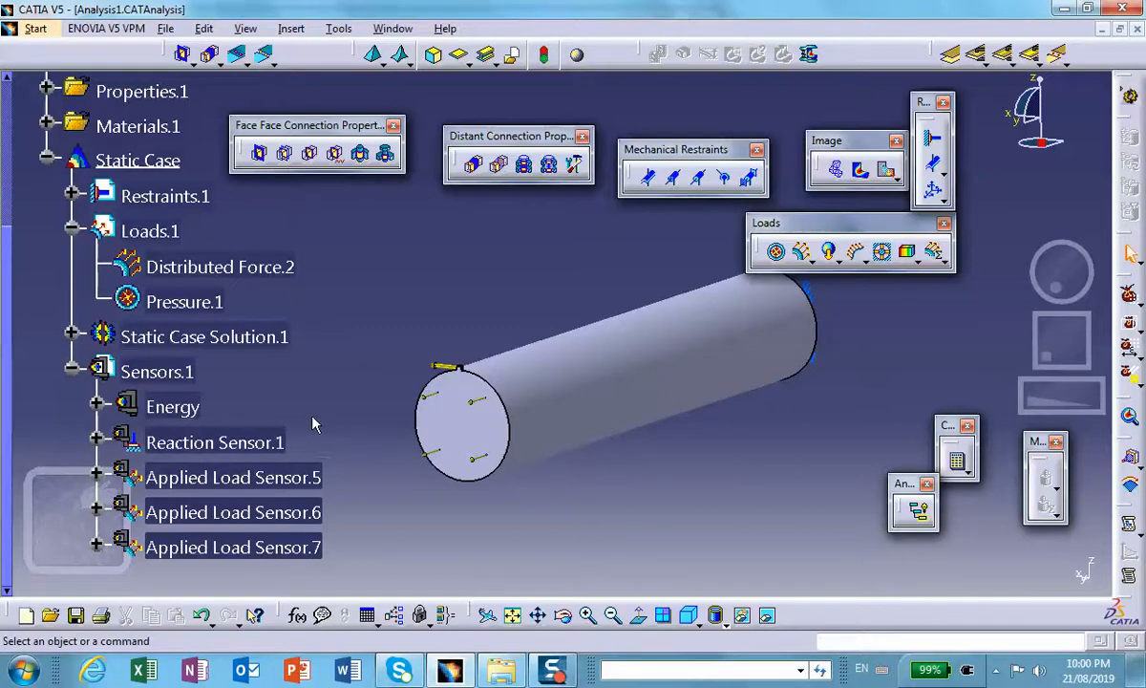
scroll(320, 397, "down", 3)
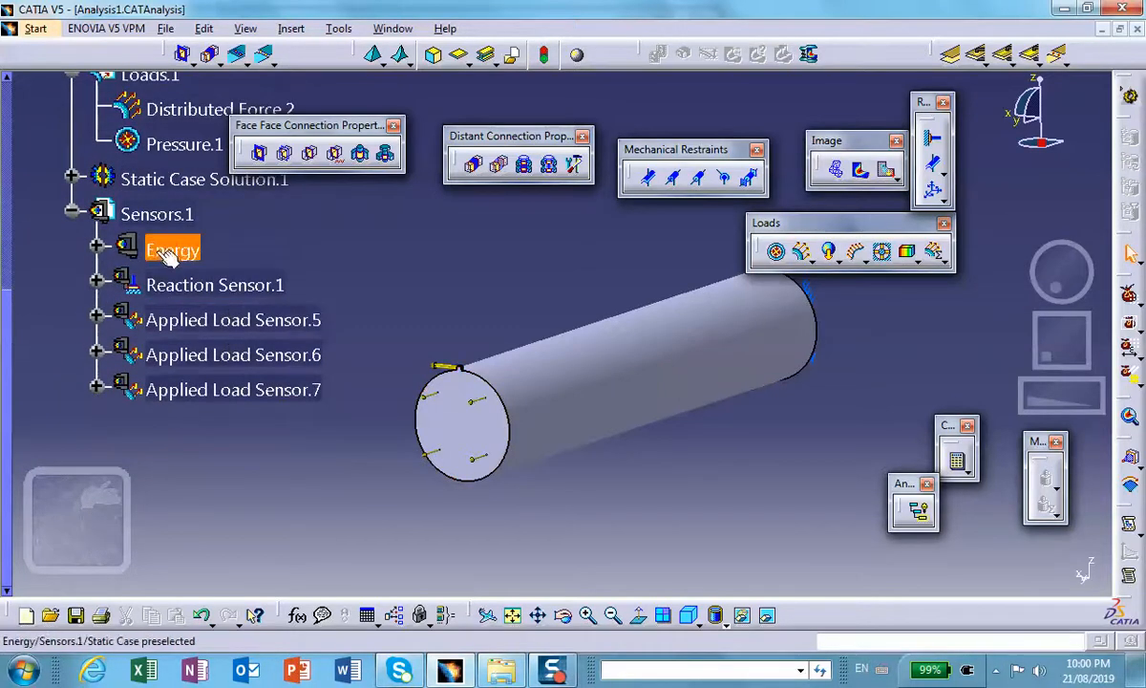
right_click(162, 213)
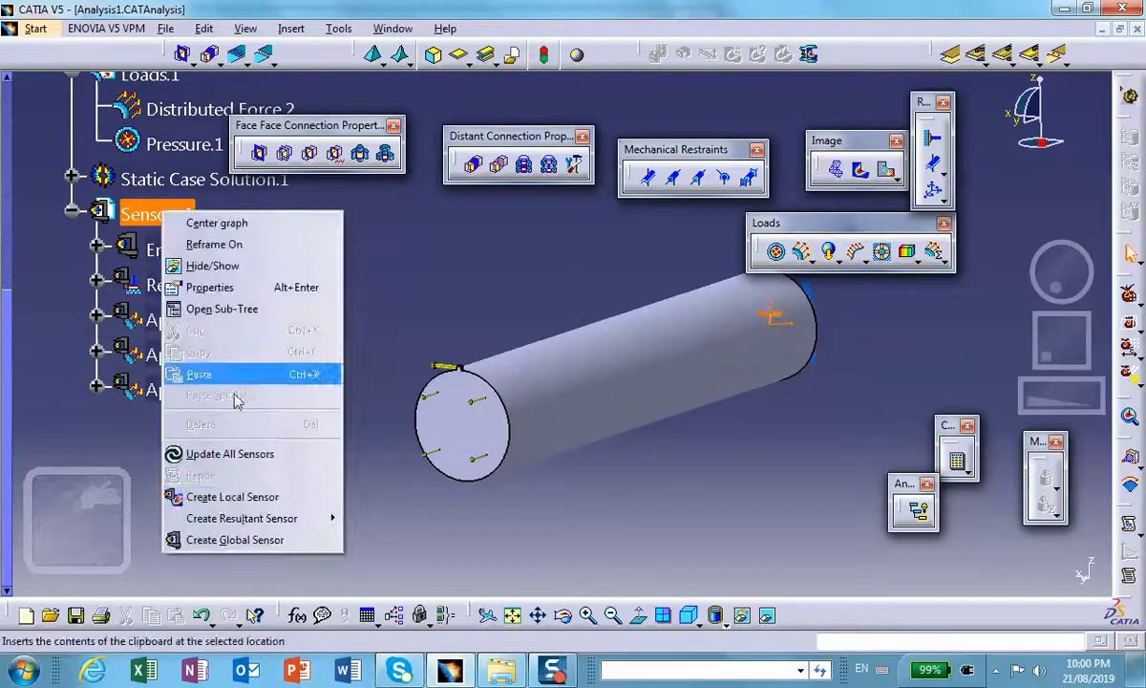
left_click(246, 541)
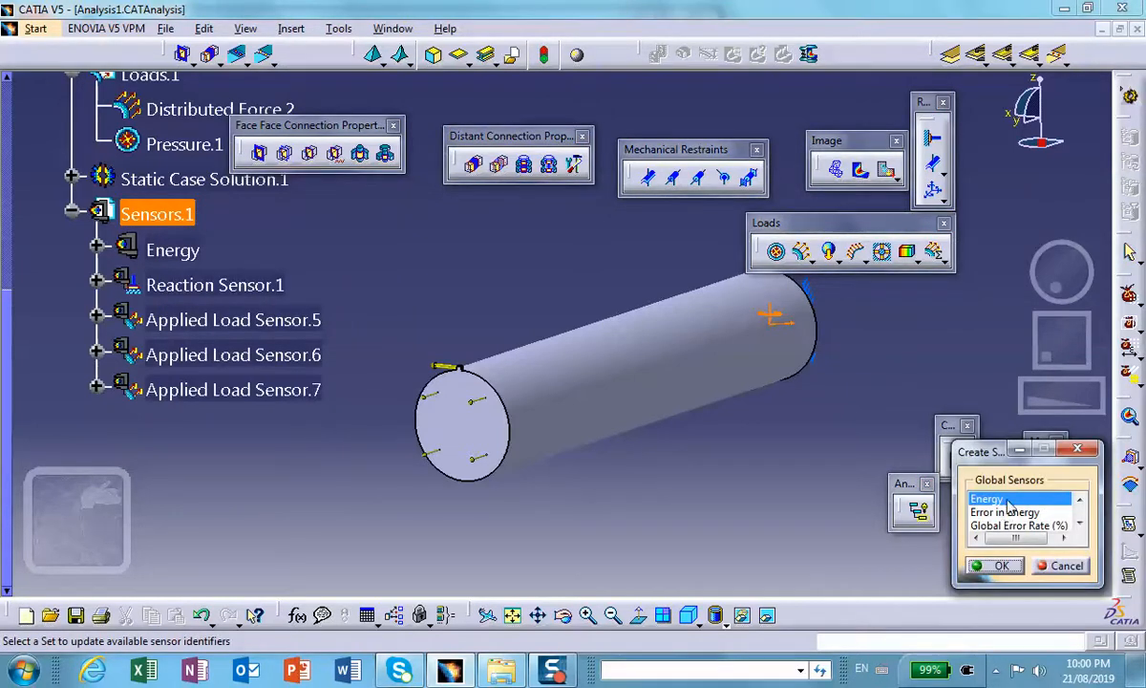
left_click(1079, 525)
left_click(1080, 523)
left_click(1080, 523)
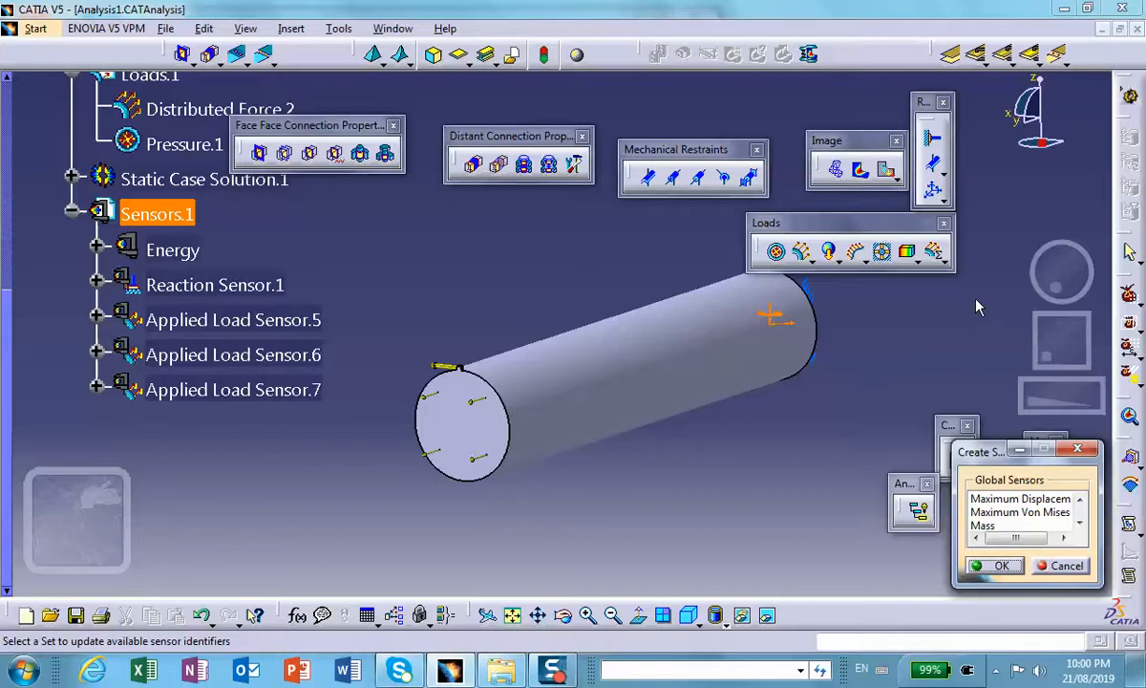
left_click(1000, 513)
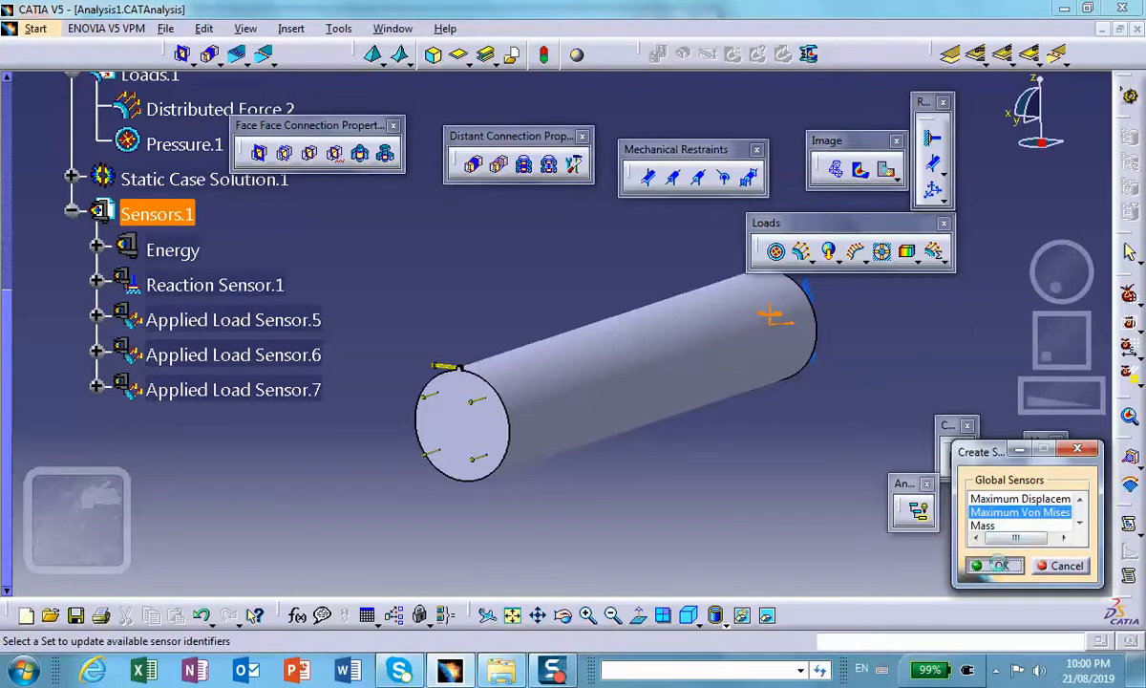
Step: Read the Maximum Von Mises sensor's value and inspect the small loaded block on the cylinder's end
double_click(180, 423)
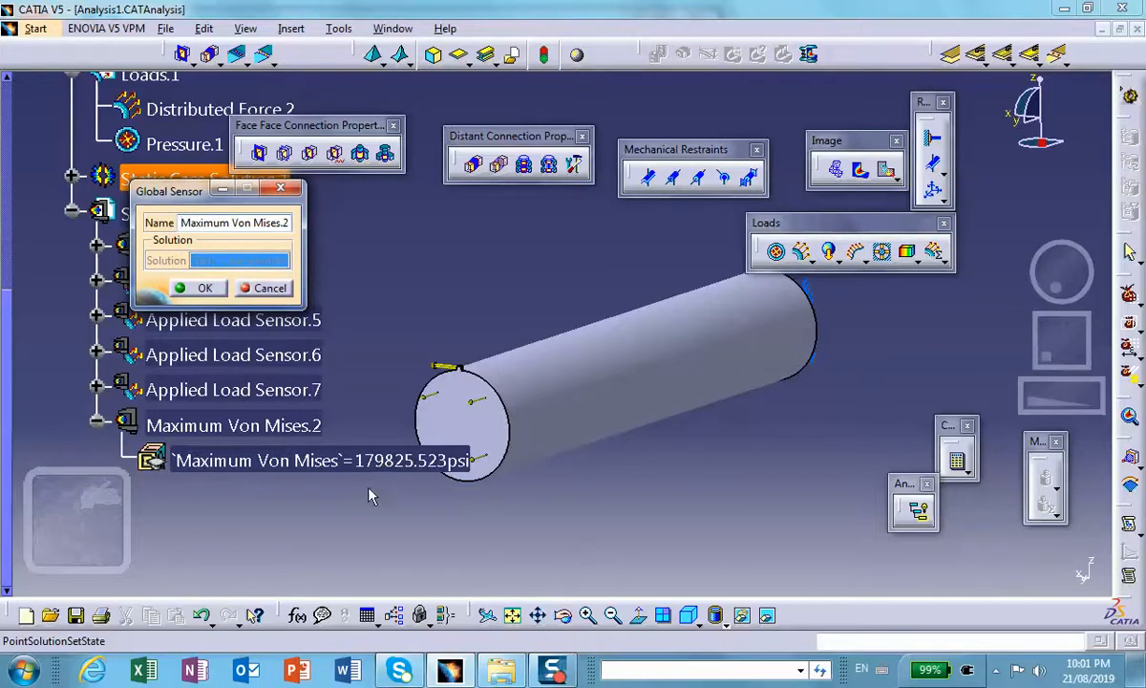
left_click(205, 288)
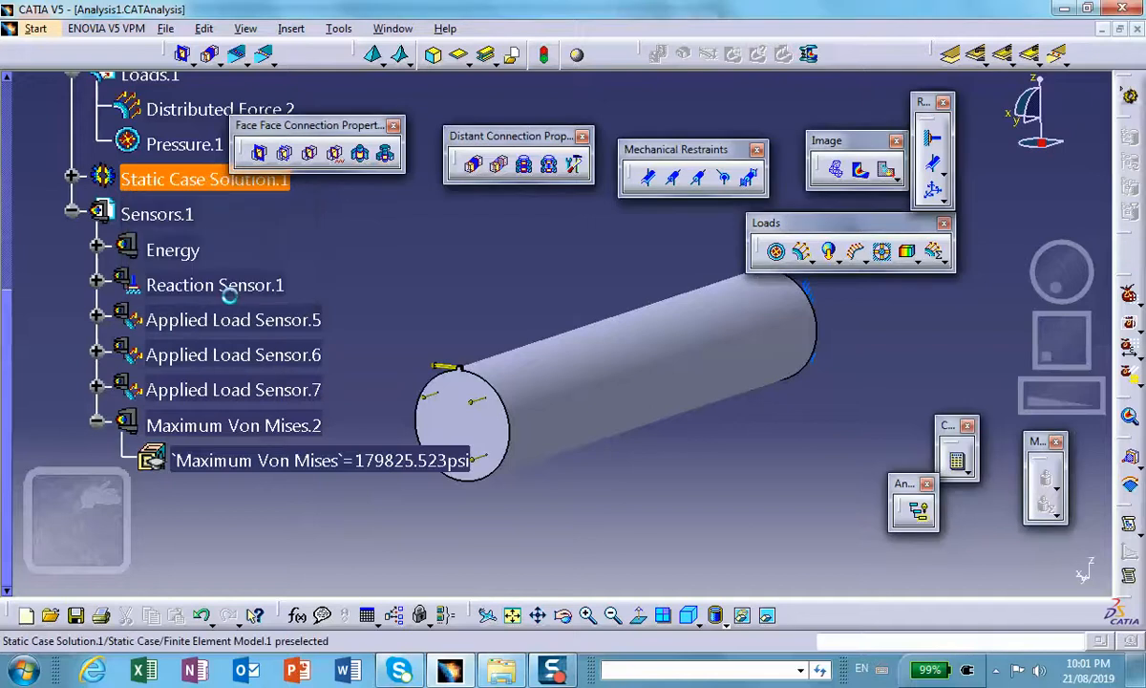
left_click(409, 463)
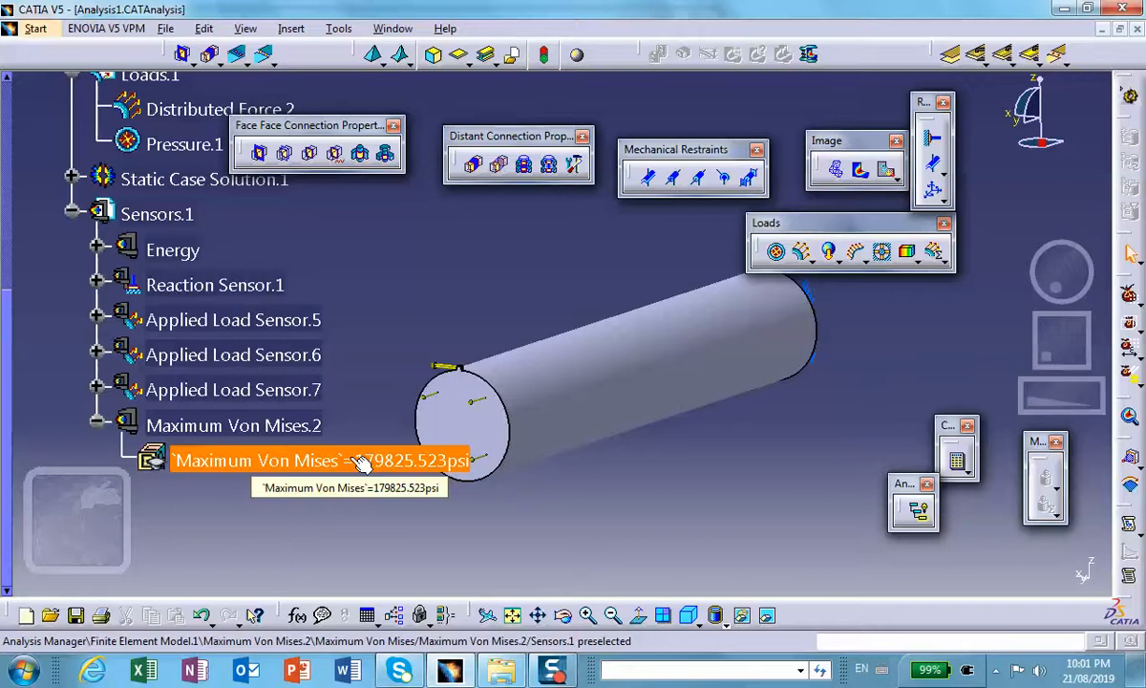
middle_click_drag(456, 374, 385, 155, "ctrl")
middle_click_drag(335, 340, 716, 242)
scroll(581, 334, "down", 1)
middle_click_drag(497, 390, 592, 253)
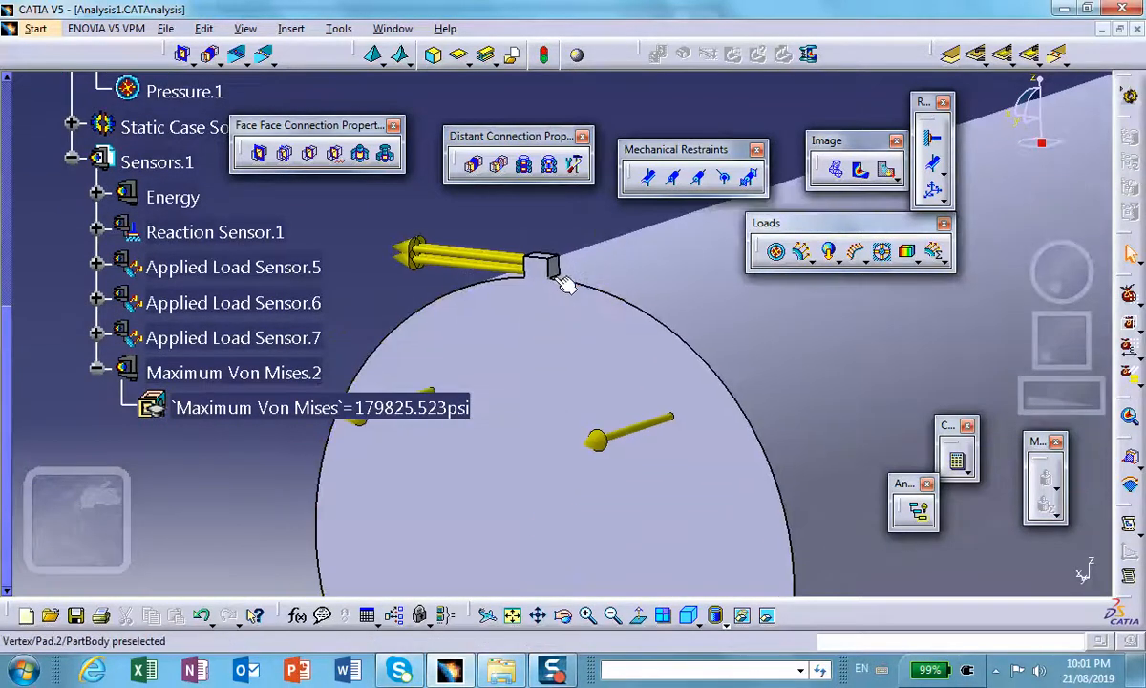
middle_click_drag(566, 284, 593, 422)
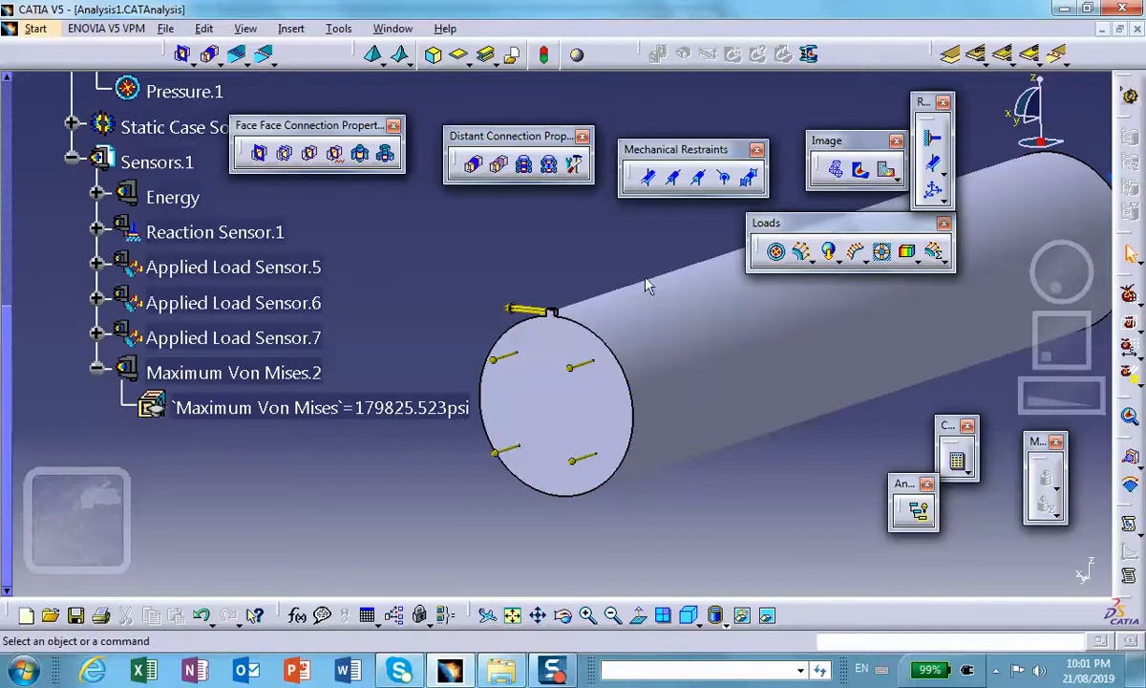
Step: Display the Von Mises stress image as shaded colour contours and examine the stress around the small loaded block
left_click(857, 172)
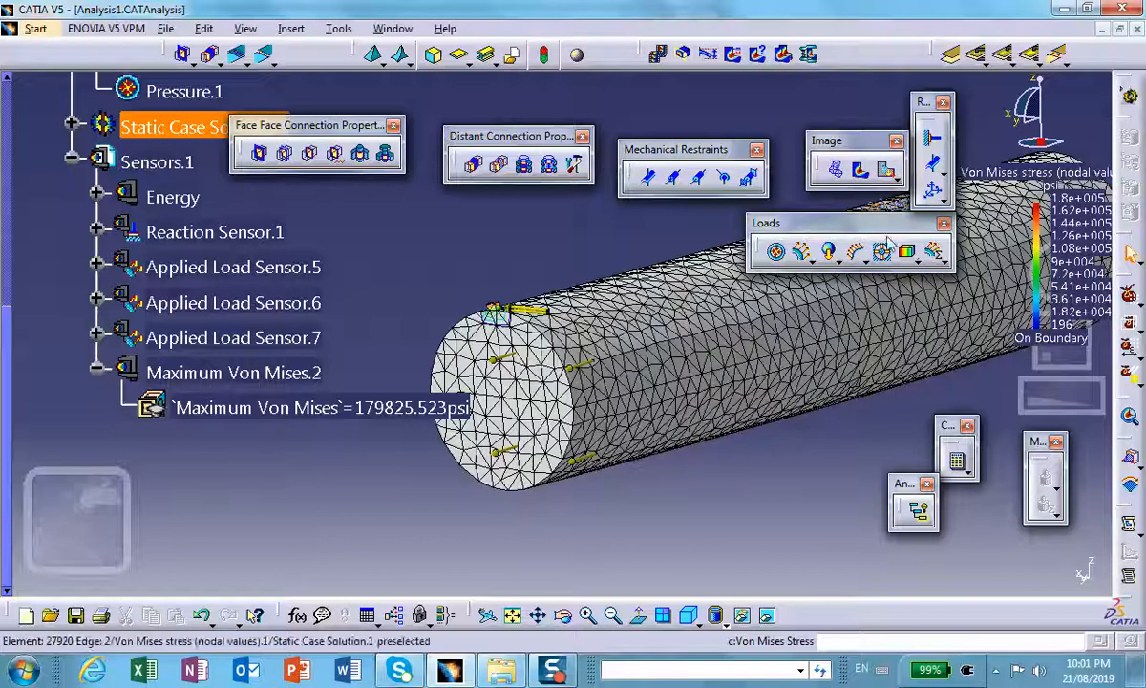
middle_click_drag(945, 290, 639, 369)
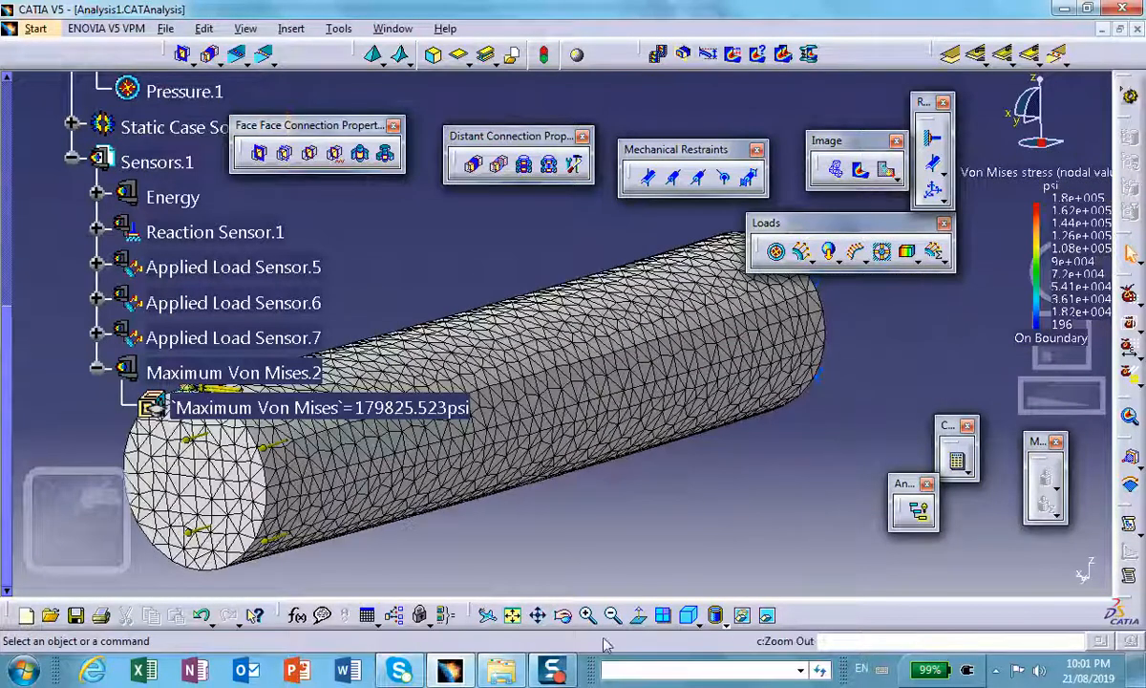
left_click(722, 621)
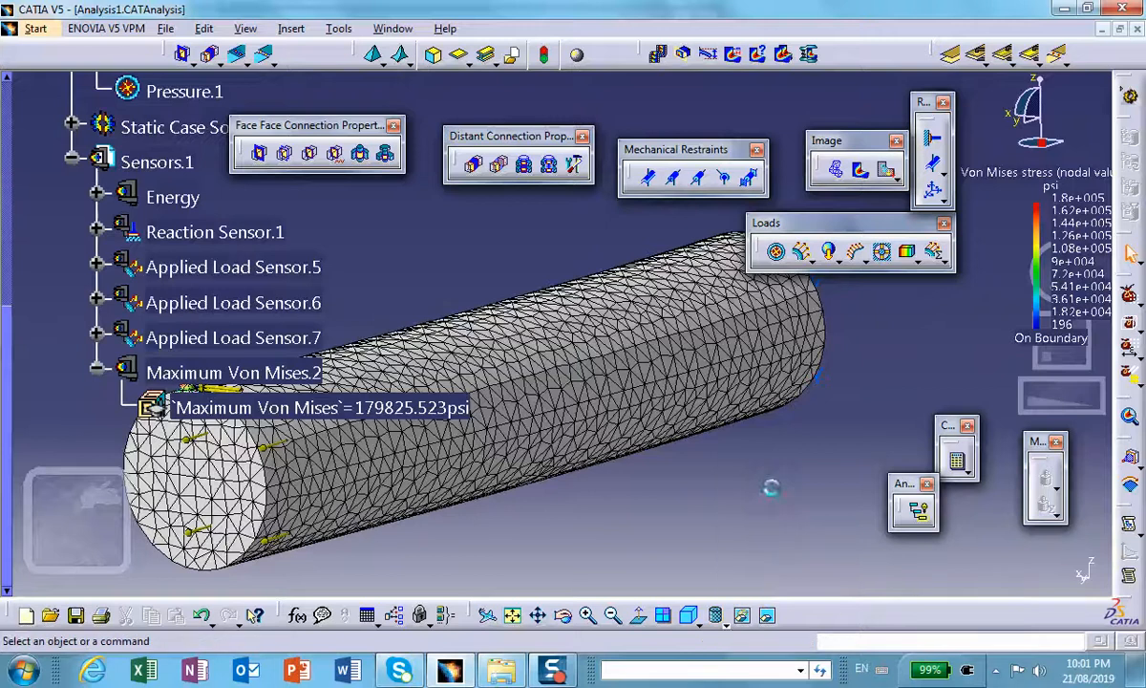
left_click(740, 511)
middle_click_drag(684, 458, 908, 502)
middle_click_drag(601, 501, 634, 306)
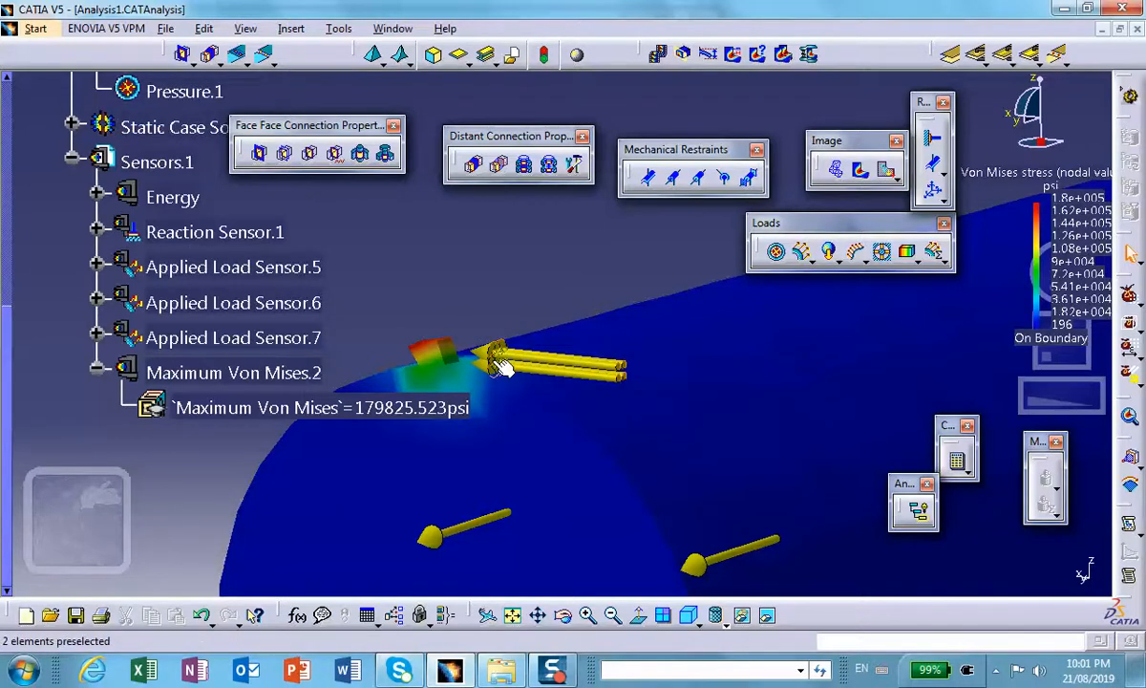
middle_click_drag(562, 289, 614, 461, "ctrl")
middle_click_drag(587, 360, 516, 441)
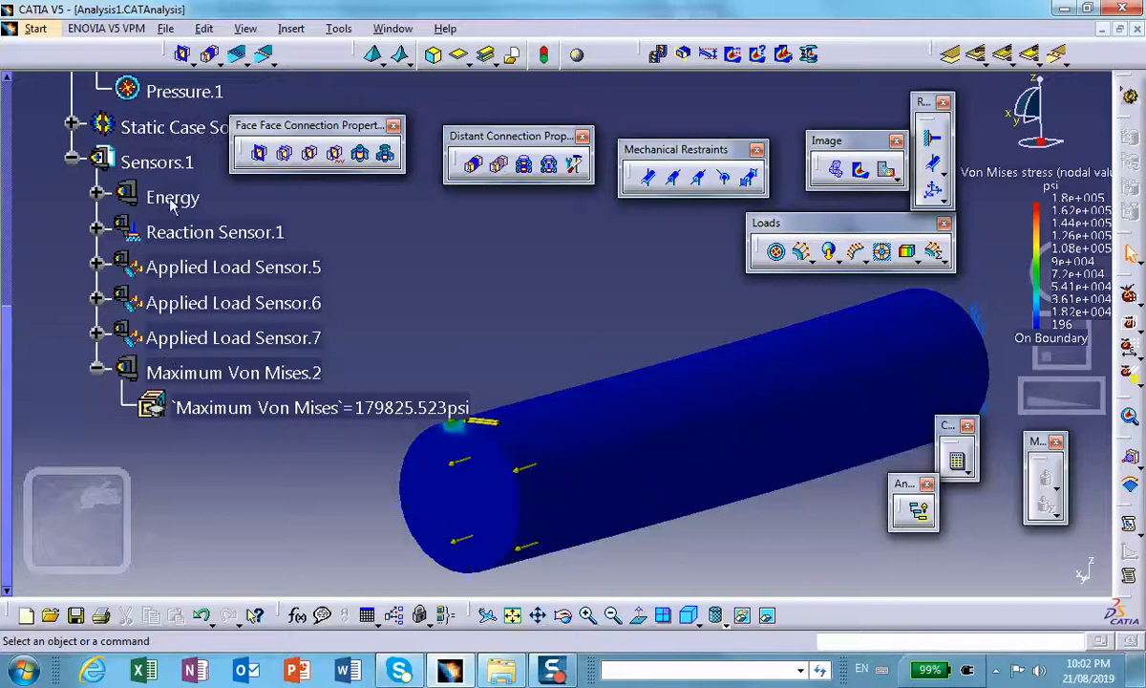
Step: Open the creation options for another sensor in the static case's sensor set
right_click(154, 162)
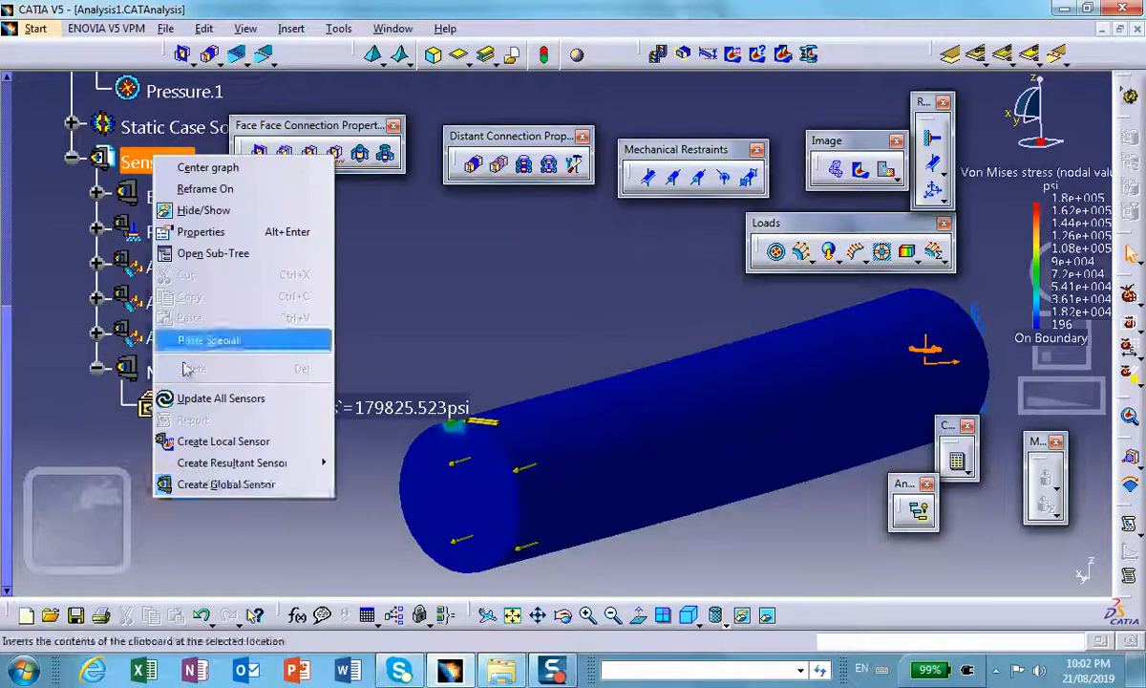